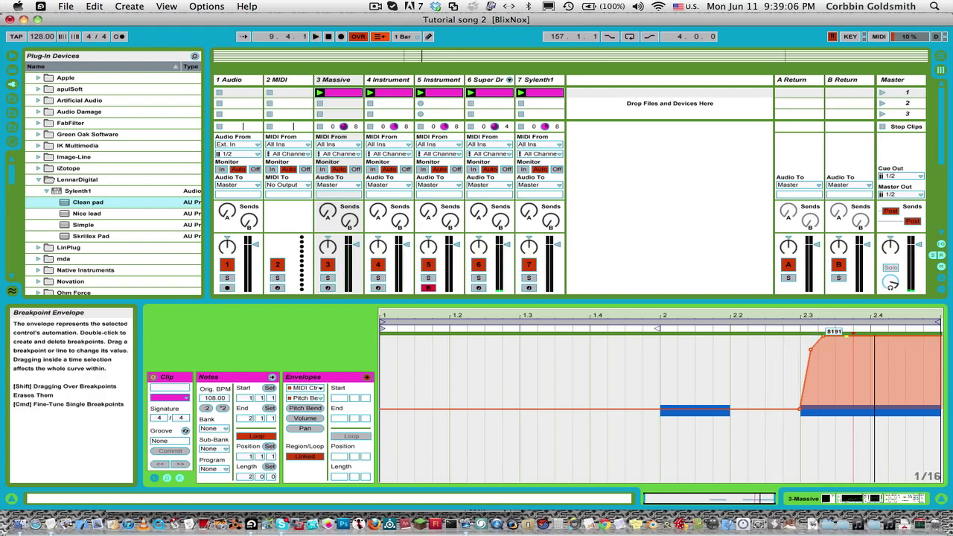
- Duplicate the pitch bend curve from 2.3.1–2.4.1 onto the next beat and lower the copy's end point to about -33
drag(876, 352, 801, 350)
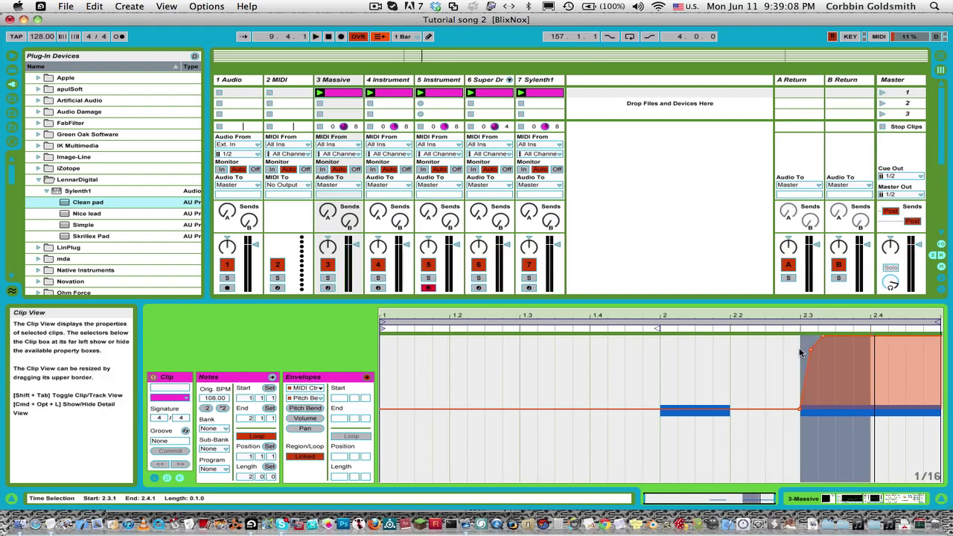
key(super+d)
click(910, 341)
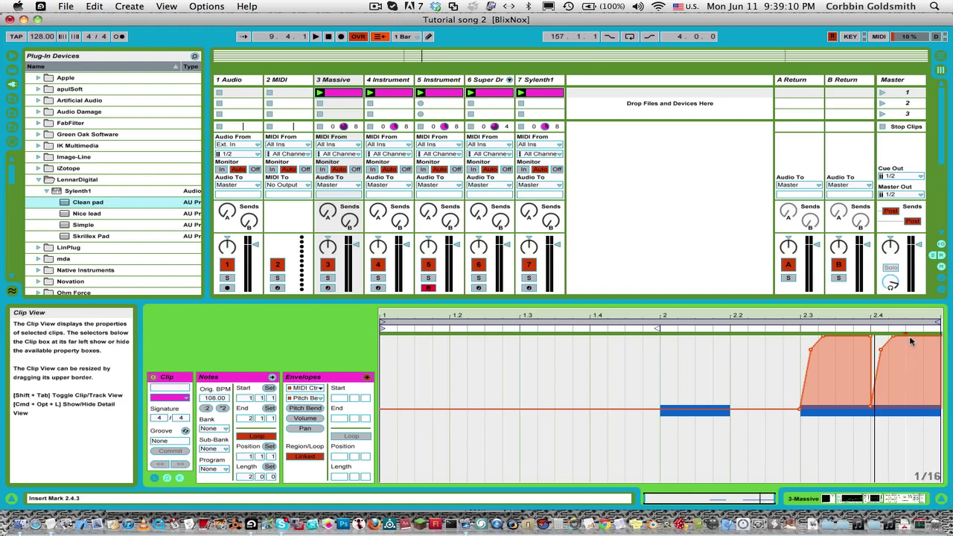
drag(939, 337, 940, 409)
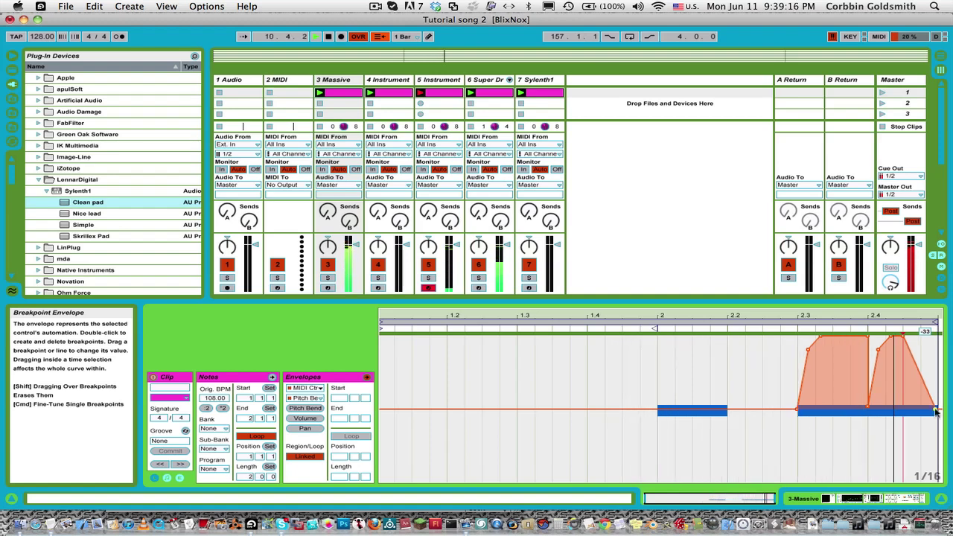
- Slope the end of the first pitch bend curve down to the centre line at beat 2.4 and play the clip
double_click(868, 339)
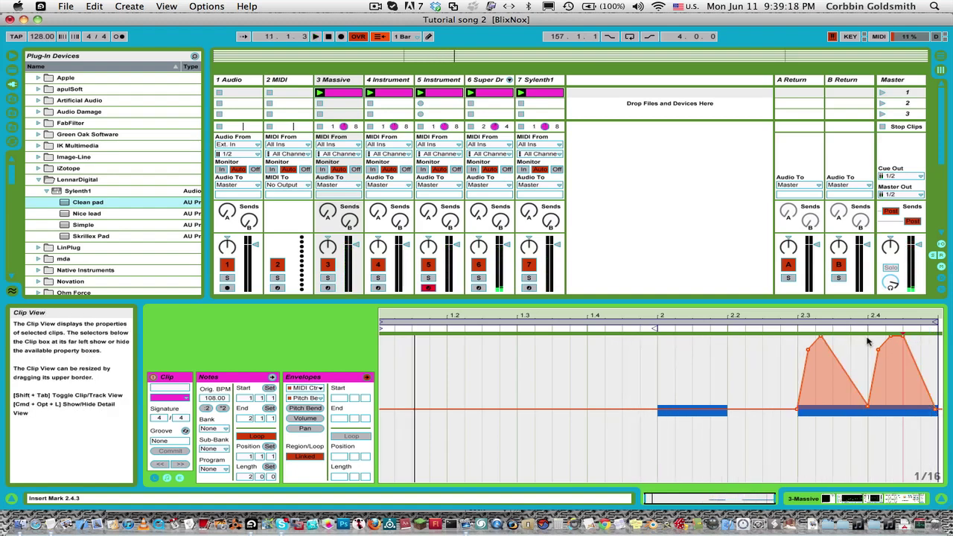
key(space)
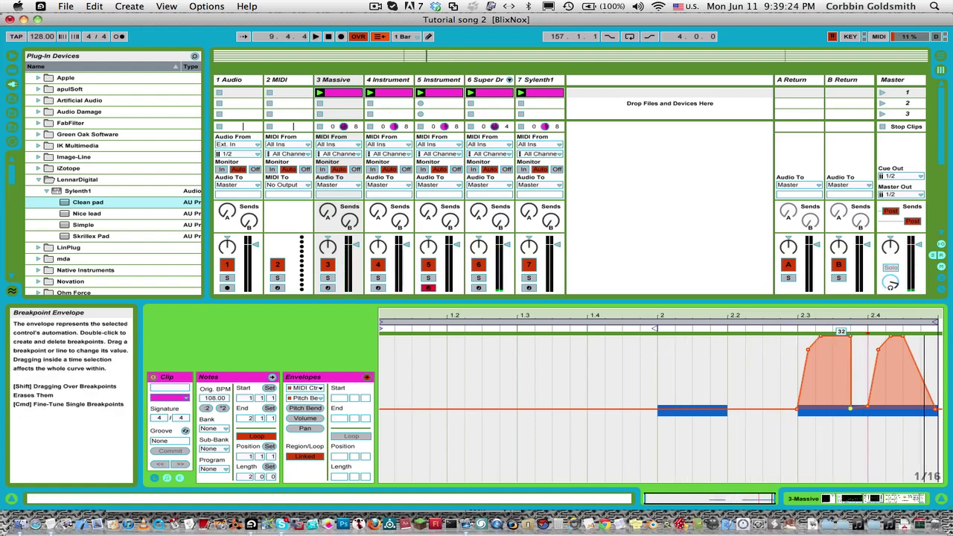
drag(853, 411, 868, 409)
key(space)
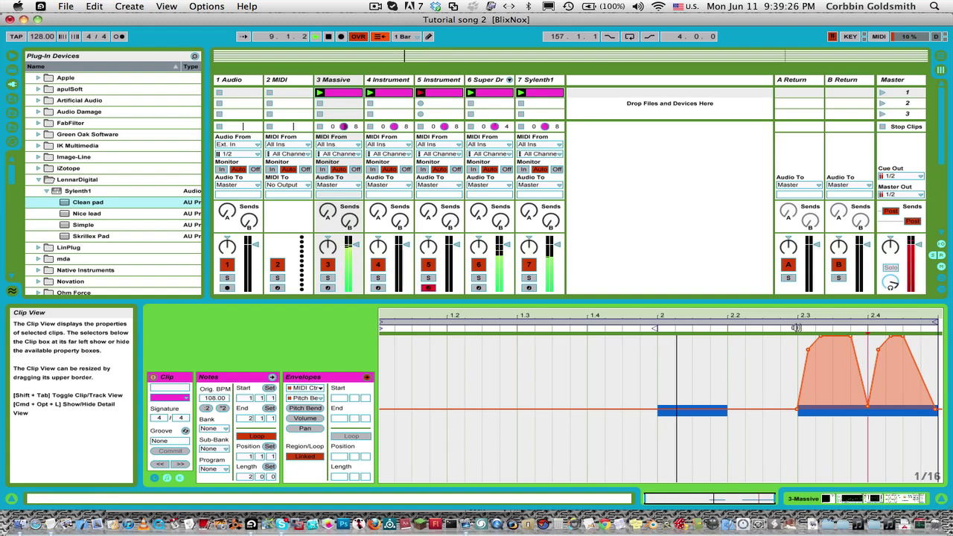
click(501, 362)
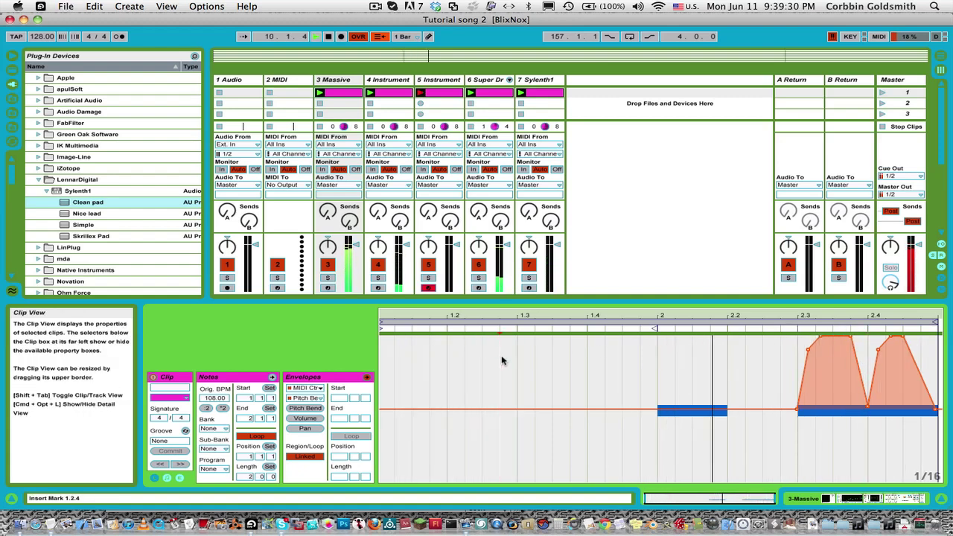
click(652, 365)
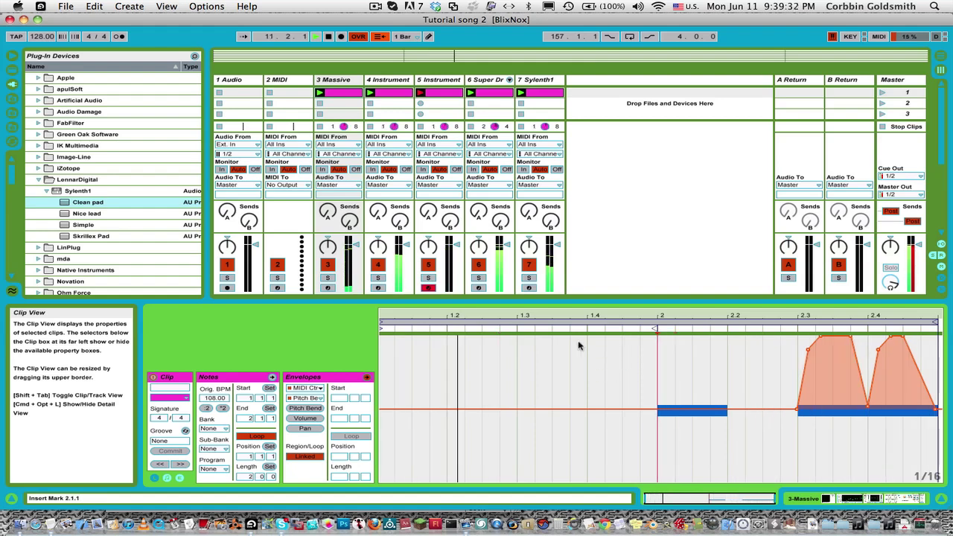
- Transfer the scene 1 clips of tracks 3 to 7 into the Arrangement, starting at 1.1.1
drag(500, 300, 496, 391)
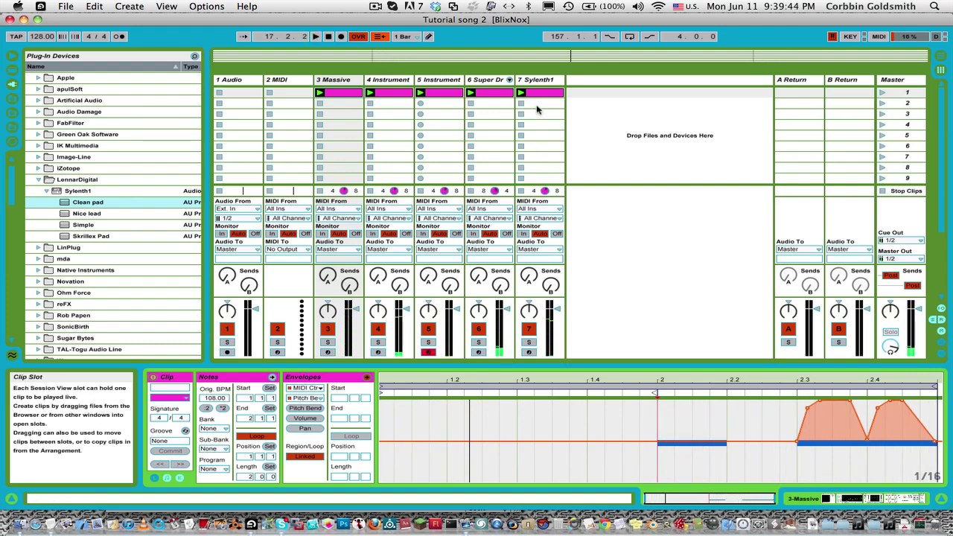
click(544, 95)
click(921, 499)
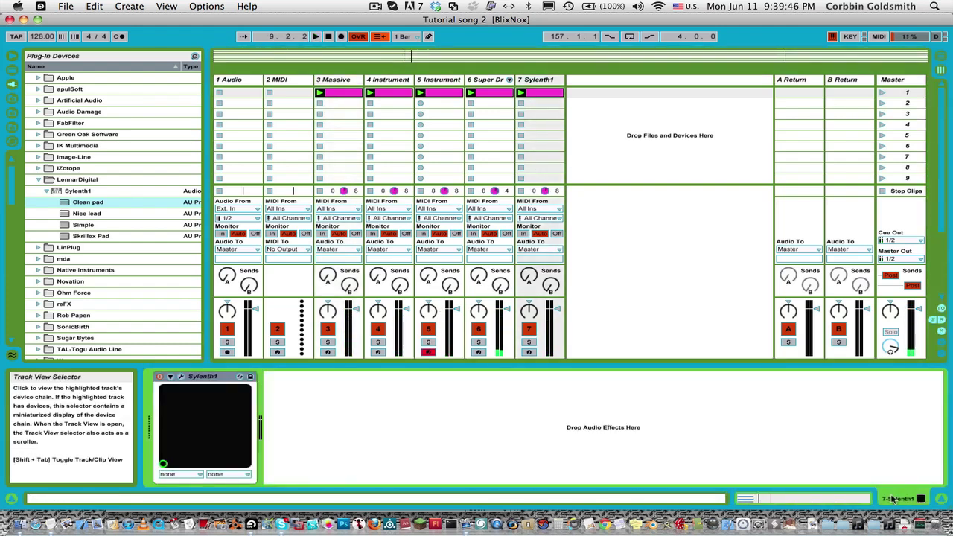
click(543, 92)
shift+click(344, 92)
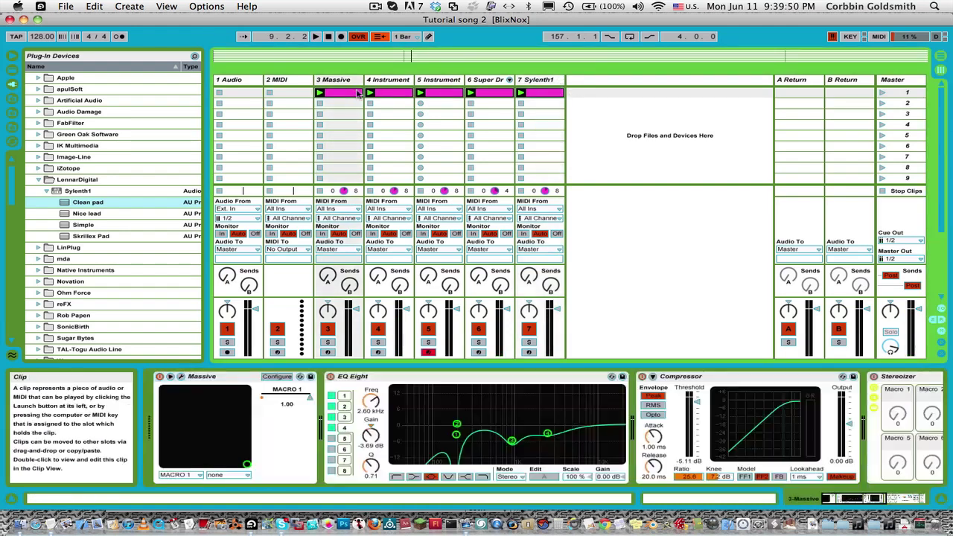
drag(545, 92, 951, 66)
key(Tab)
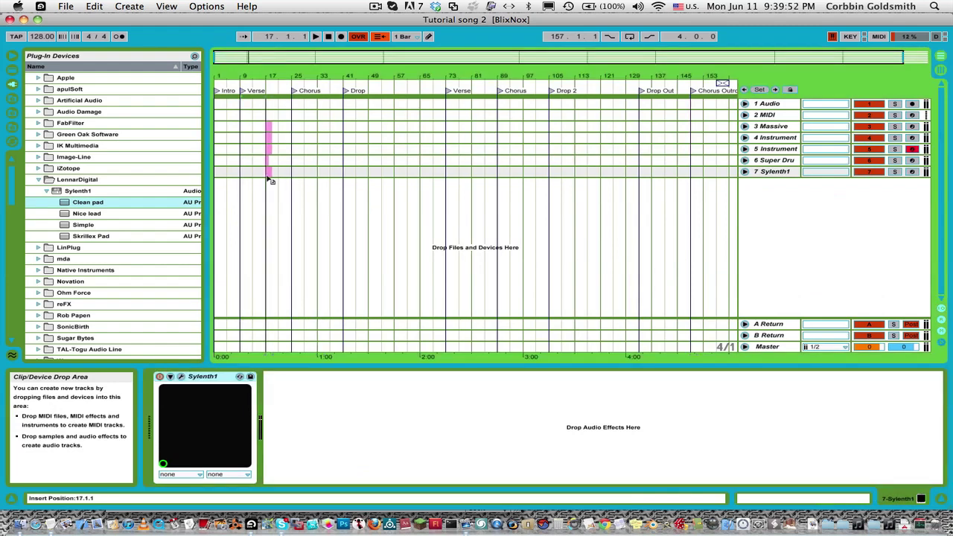
drag(220, 177, 221, 164)
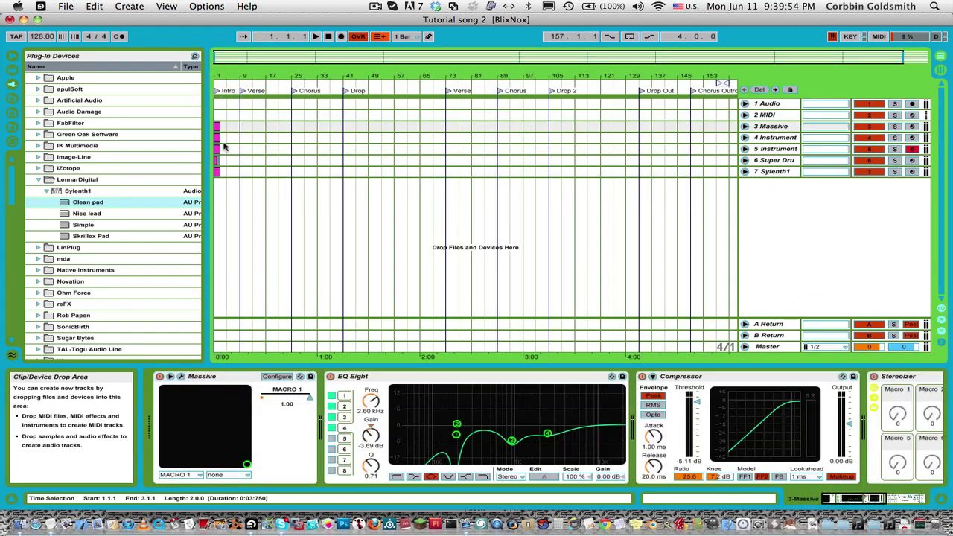
- Repeat the five clips across the Intro up to bar 9 and join each track's copies into one 8-bar clip
drag(270, 73, 248, 184)
click(219, 160)
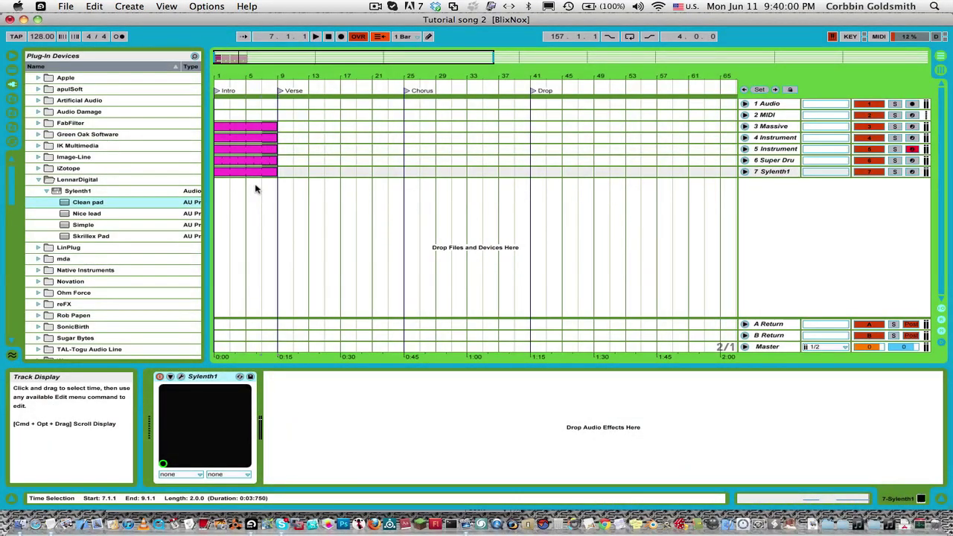
drag(276, 127, 209, 187)
click(302, 184)
click(262, 171)
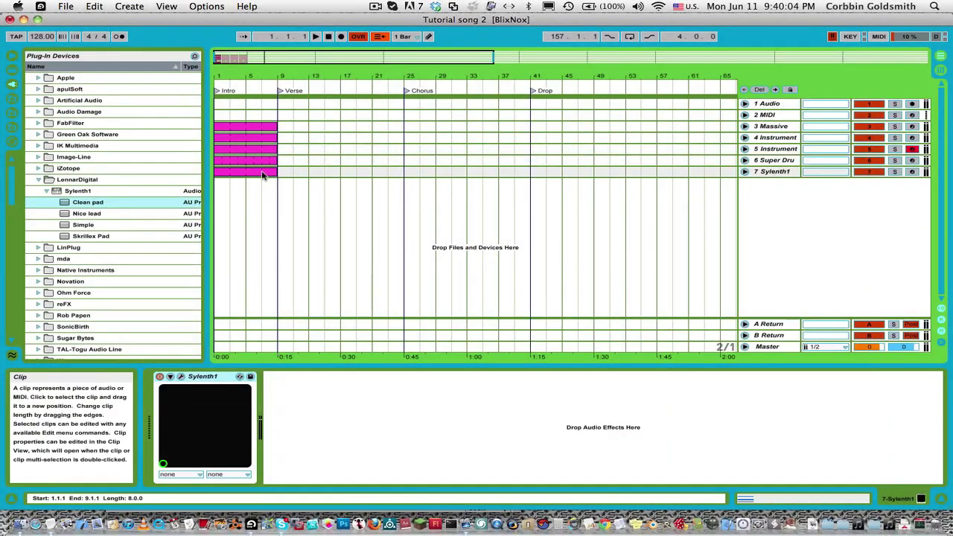
- Copy the Sylenth1 Intro clip to bar 9, open it, and play it from the arrangement
drag(262, 173, 324, 176)
double_click(325, 176)
key(space)
click(376, 37)
key(space)
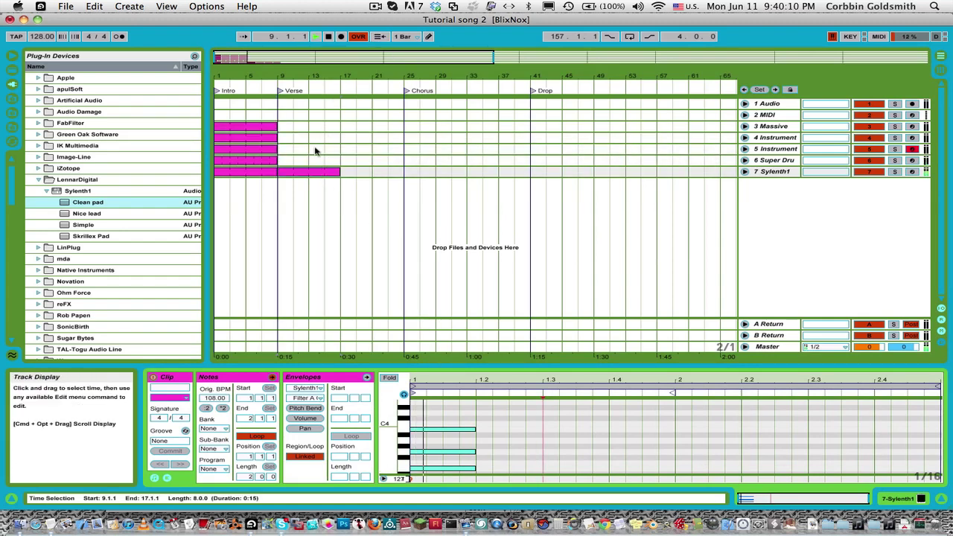
- Duplicate the Sylenth1 clip's first chord to 1.2.1 and lower the copy five semitones to B2–F#3
drag(465, 367, 465, 294)
drag(463, 328, 458, 425)
key(super+d)
key(shift+Down)
key(shift+Up)
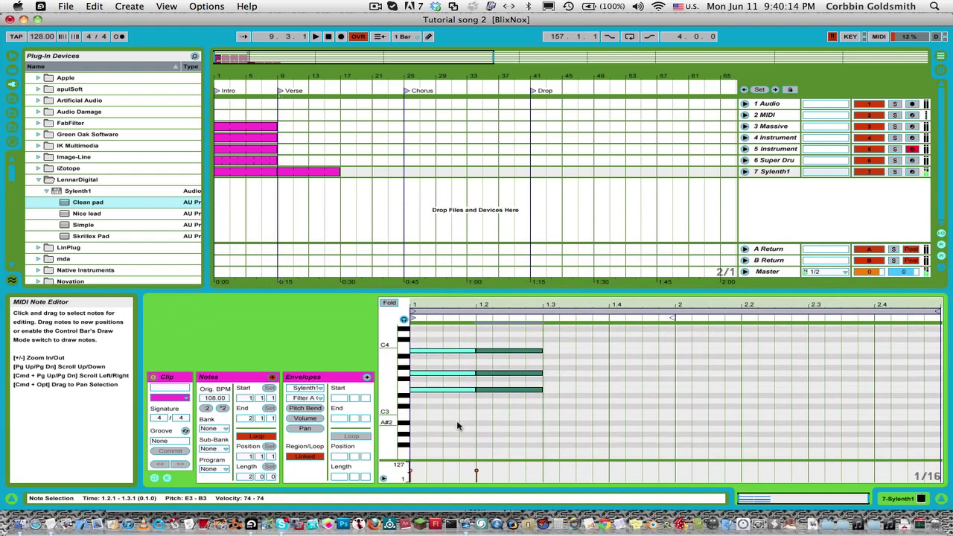
key(Down)
key(Down)
key(Down)
key(Down)
key(Down)
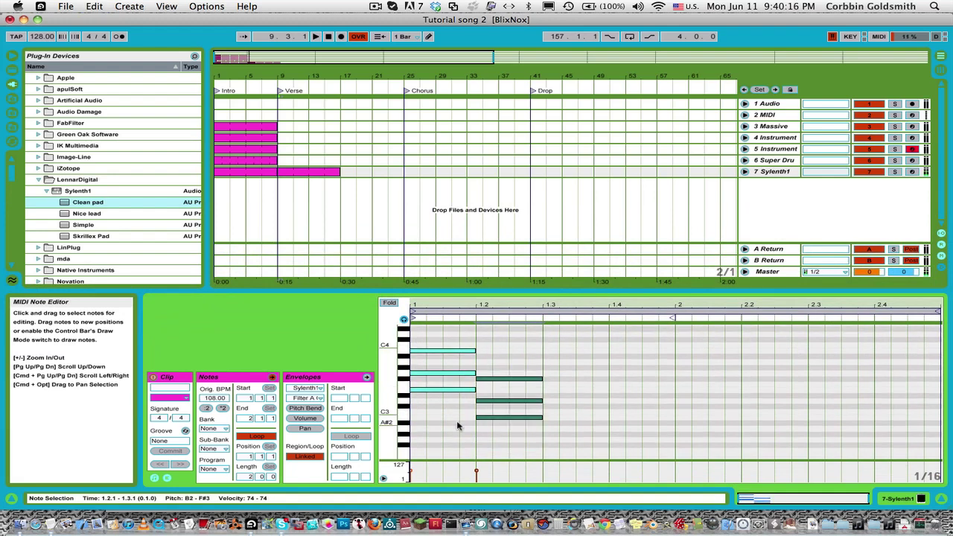
click(514, 401)
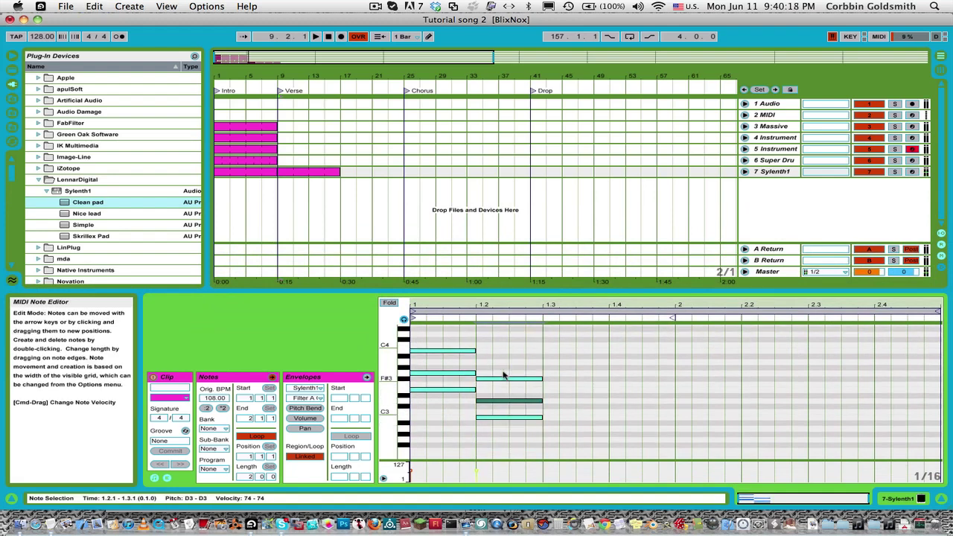
- Duplicate the second chord as C3, E3 and G3 starting at 1.3.3, and extend the second chord to meet it
drag(455, 339, 457, 428)
drag(517, 351, 514, 426)
key(super+d)
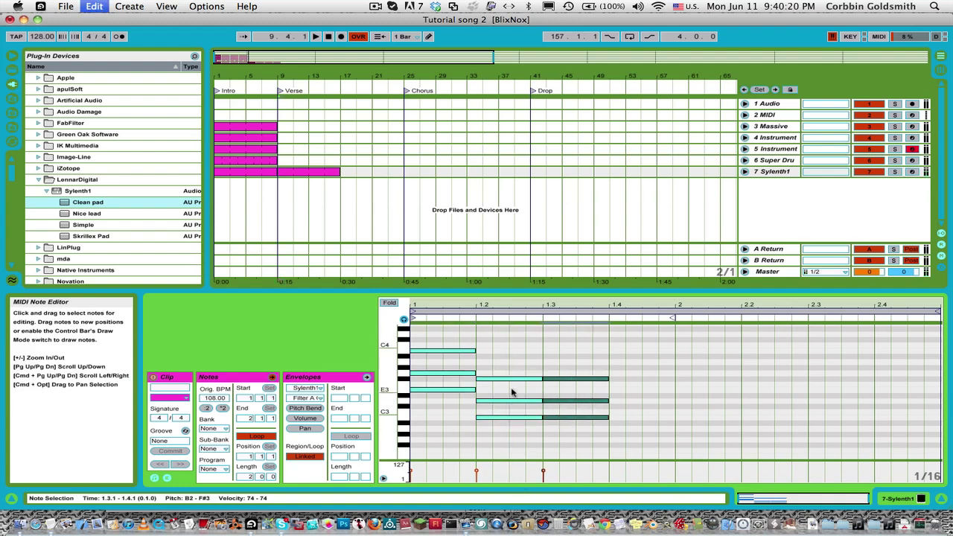
key(Up)
key(Up)
key(Down)
key(Up)
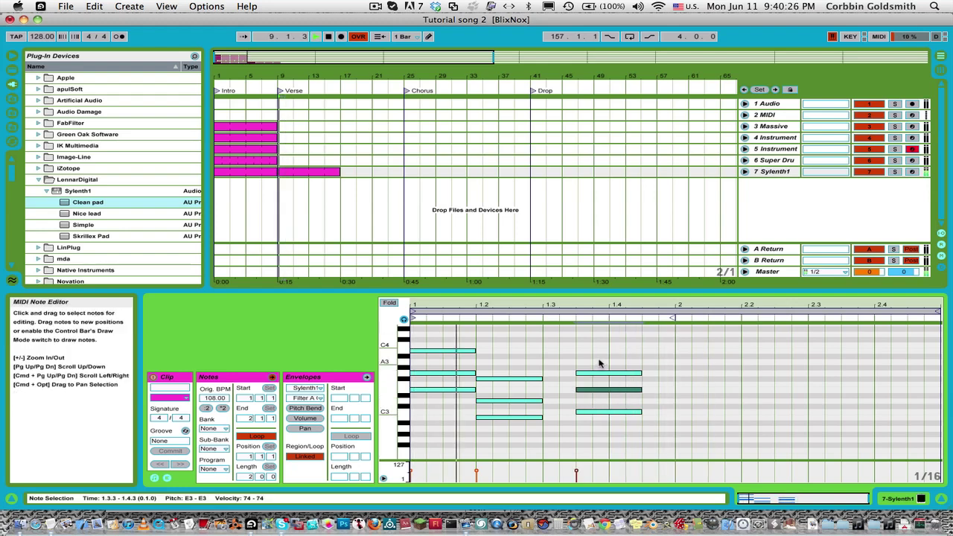
drag(534, 364, 518, 422)
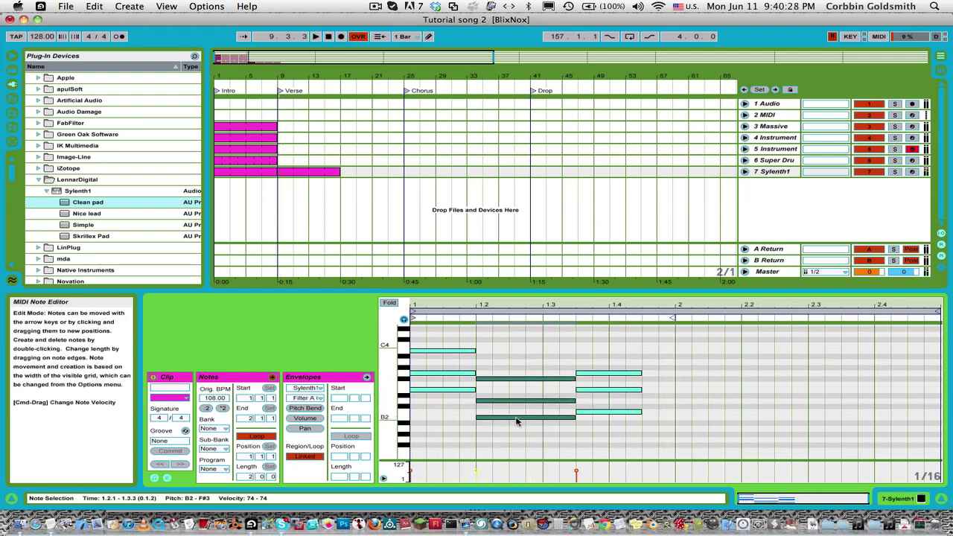
- Duplicate the third chord to 1.4.3, lower it to A2, C3 and E3, and extend it to the clip's end at 3.1.1
drag(630, 366, 624, 438)
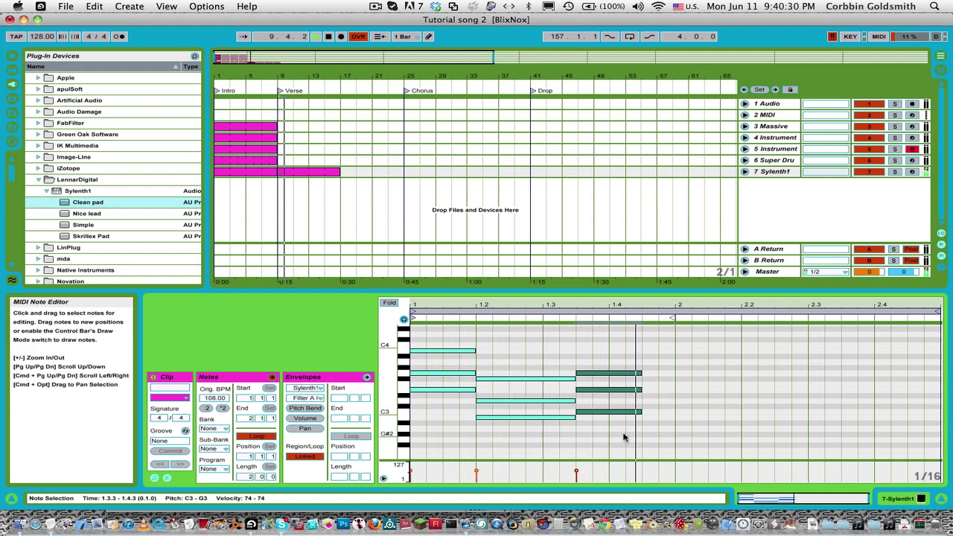
key(super+d)
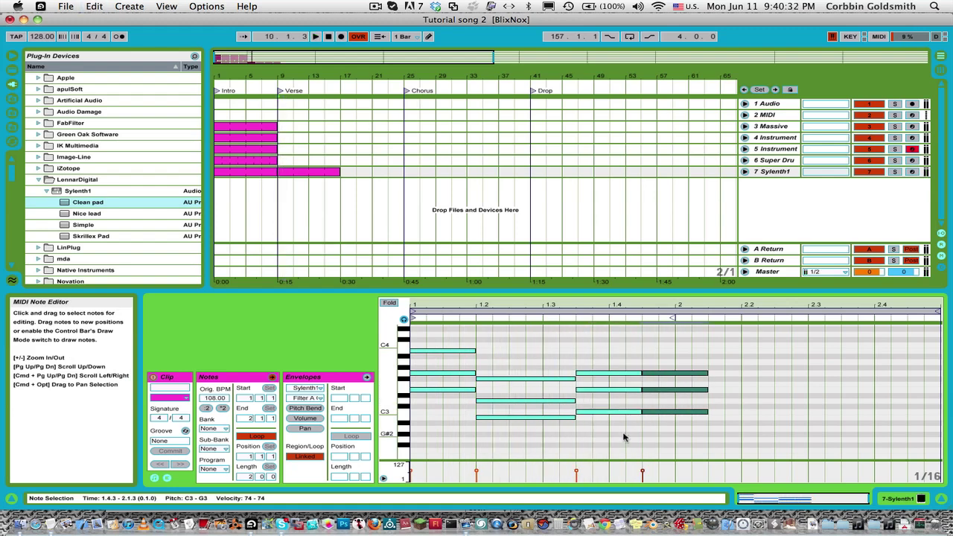
key(Down)
key(Down)
key(Down)
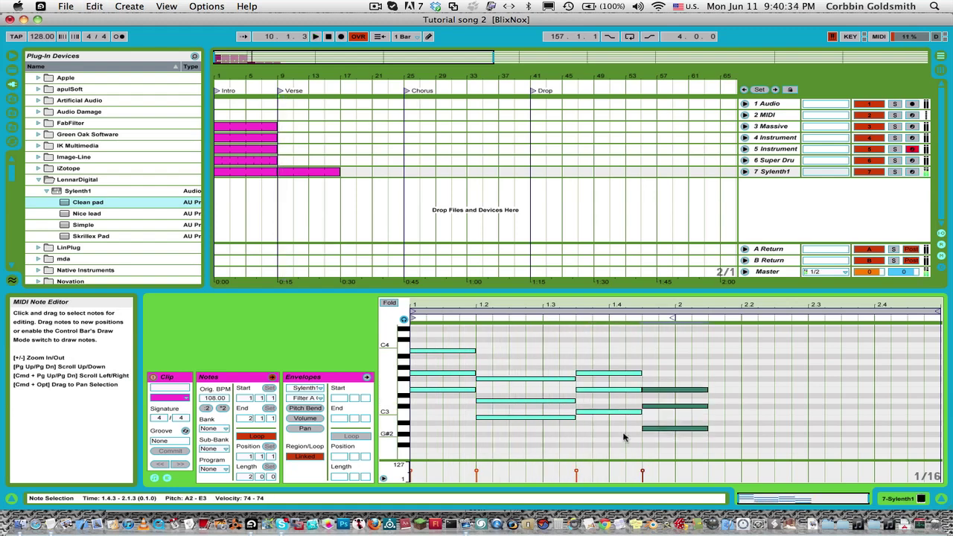
drag(762, 401, 703, 410)
key(Down)
drag(670, 353, 658, 458)
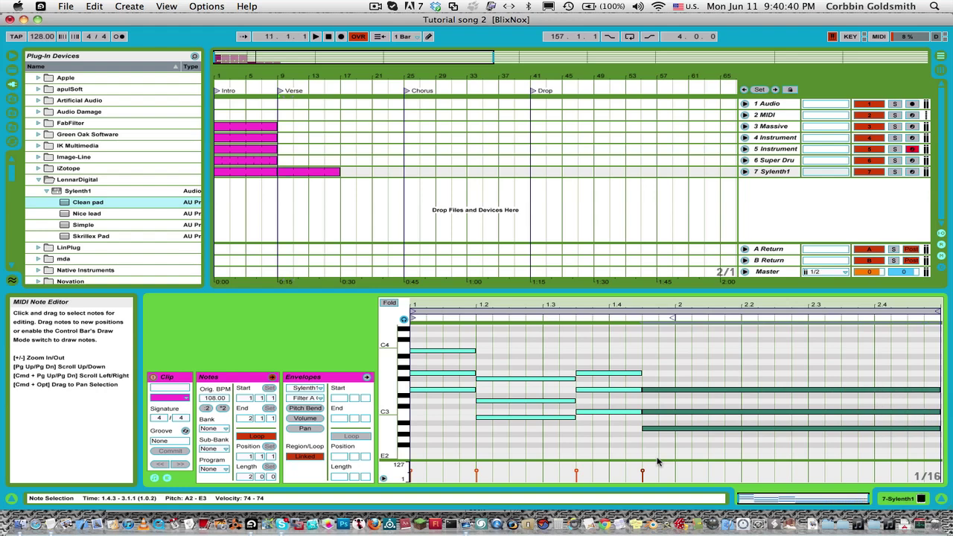
- Trim the edited Sylenth1 clip at bar 9 to two bars, ending at bar 11
click(367, 377)
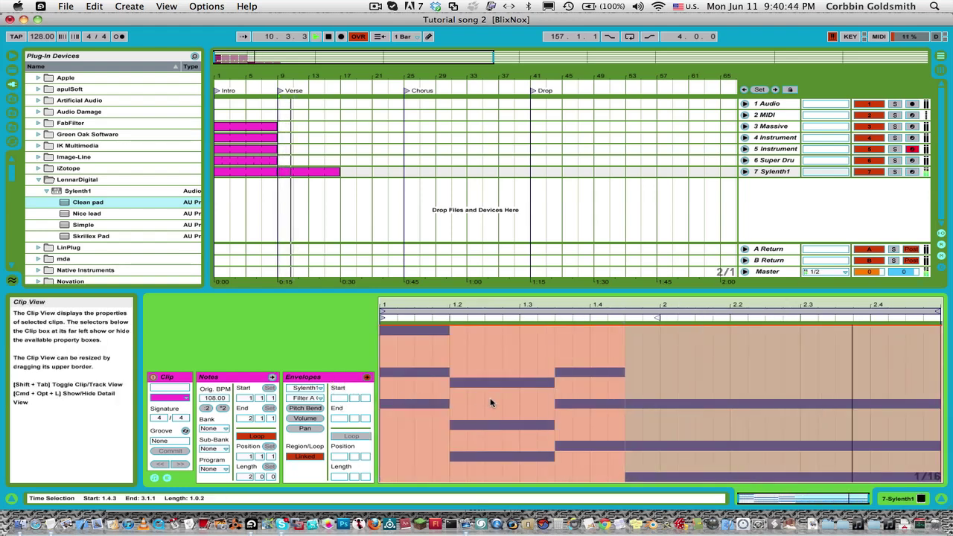
click(335, 173)
key(space)
drag(341, 173, 277, 171)
key(space)
key(space)
- Clear bars 7 to 9 on tracks 3 to 7 and move the edited two-bar Sylenth1 clip to 7.1.1
drag(283, 127, 270, 177)
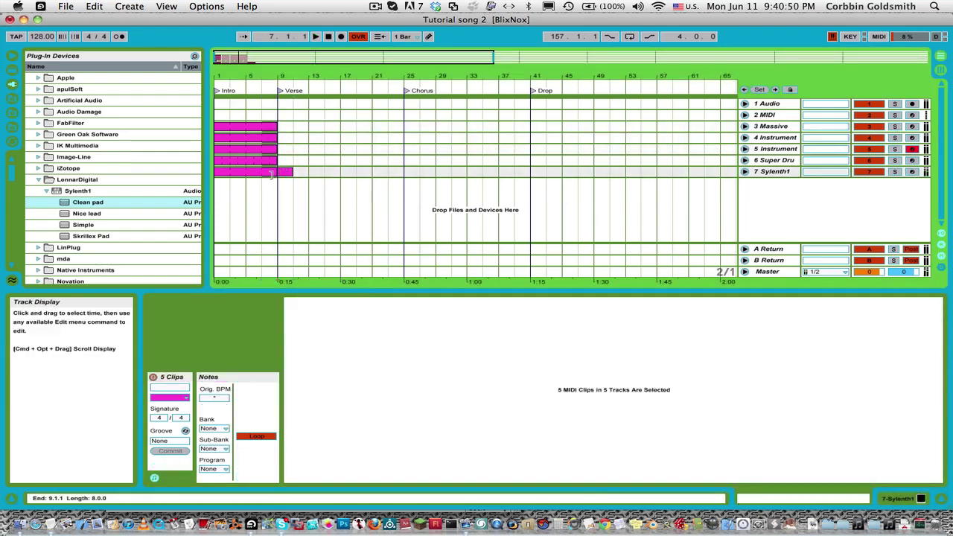
click(284, 176)
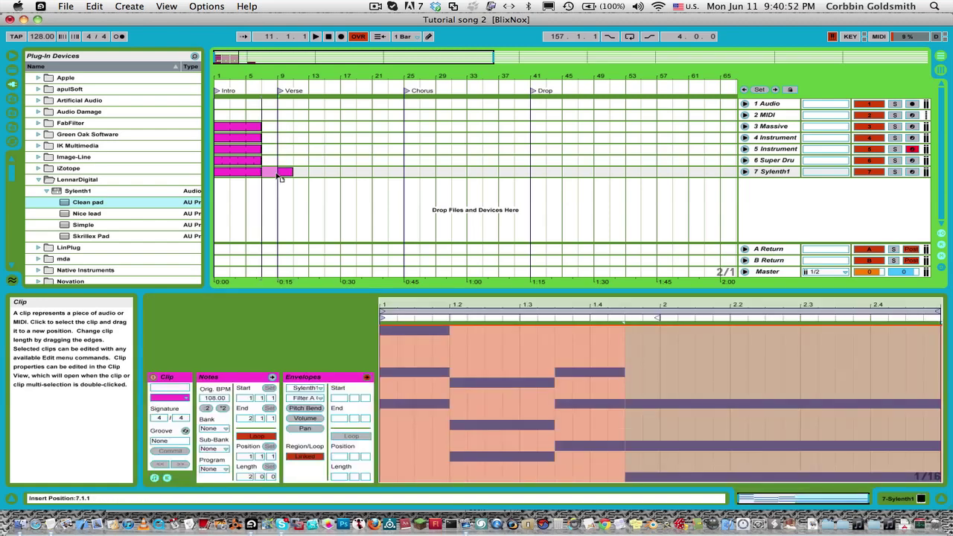
- Play the Intro and inspect the Massive and Sylenth1 clips in a closer view of the arrangement
click(235, 131)
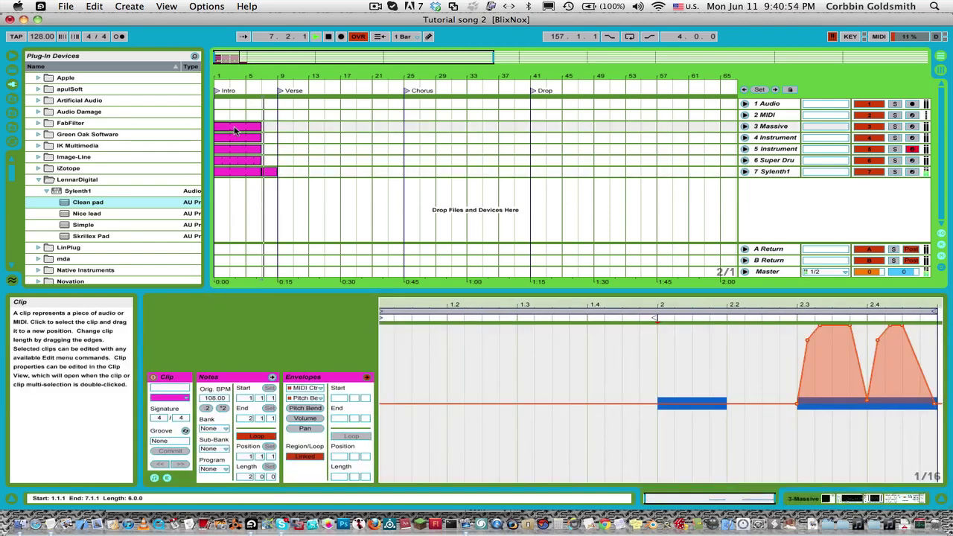
click(235, 172)
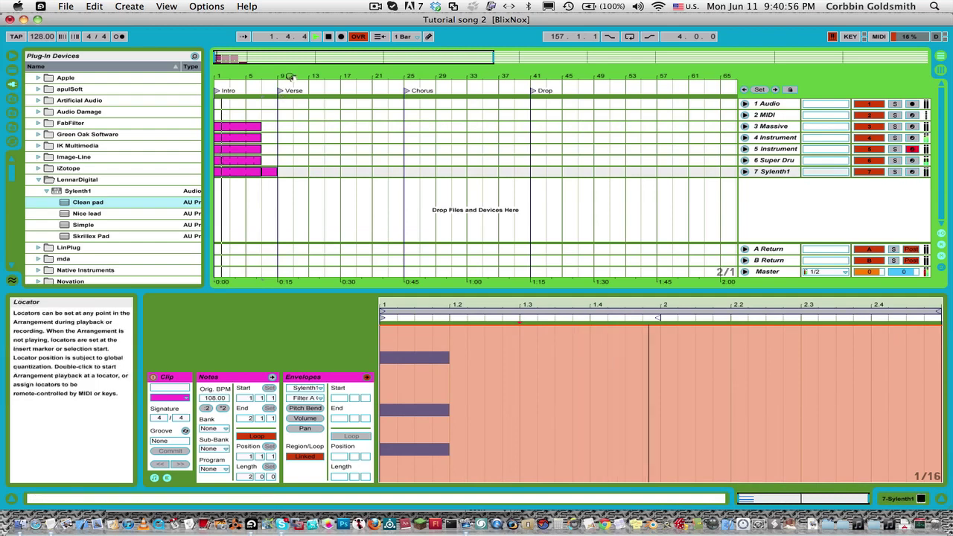
drag(290, 64, 259, 65)
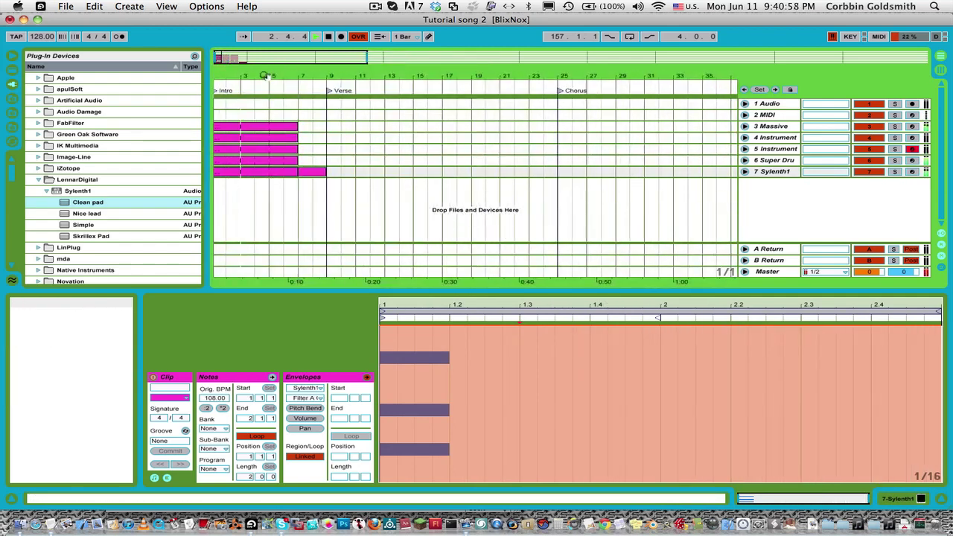
click(297, 126)
drag(320, 58, 292, 74)
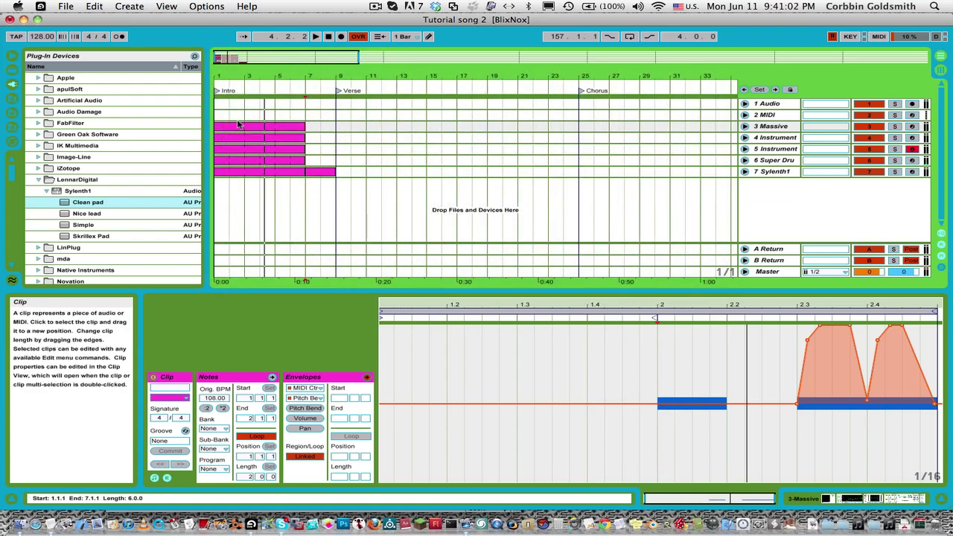
- Play the Intro from bar 3 through the section before the Verse and save the song
click(231, 116)
drag(246, 115, 276, 195)
key(space)
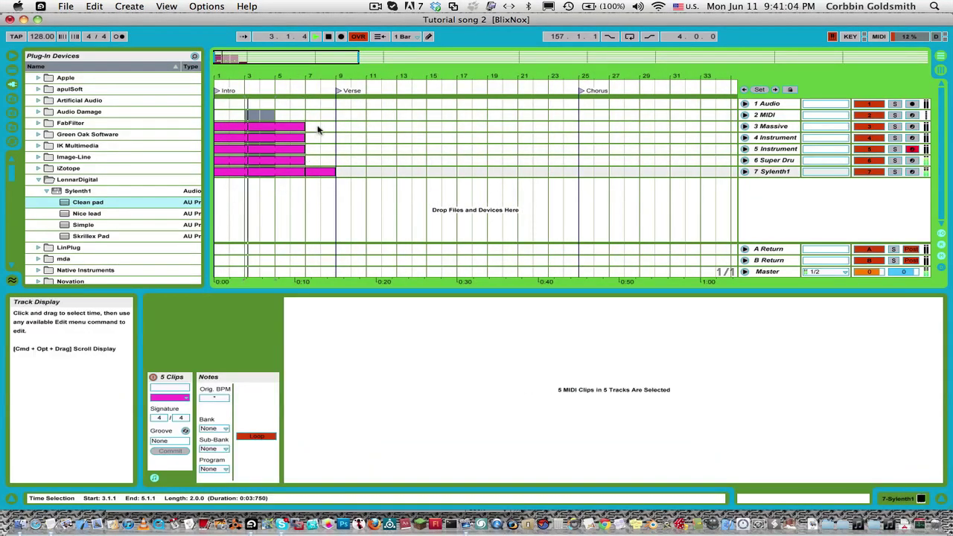
click(311, 127)
drag(336, 124, 215, 198)
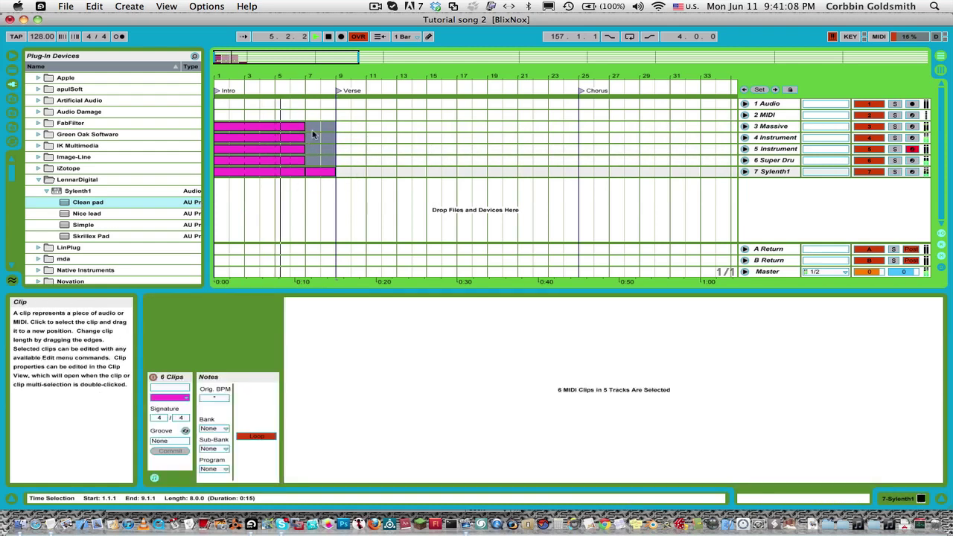
key(super+s)
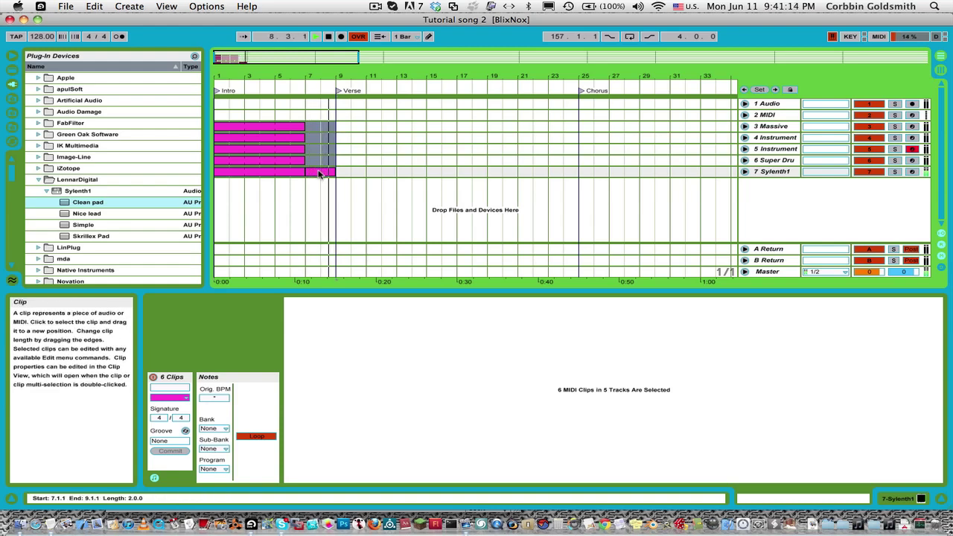
- Stretch the notes of the Sylenth1 clip at bar 7 by setting its original tempo to 216 BPM
double_click(319, 173)
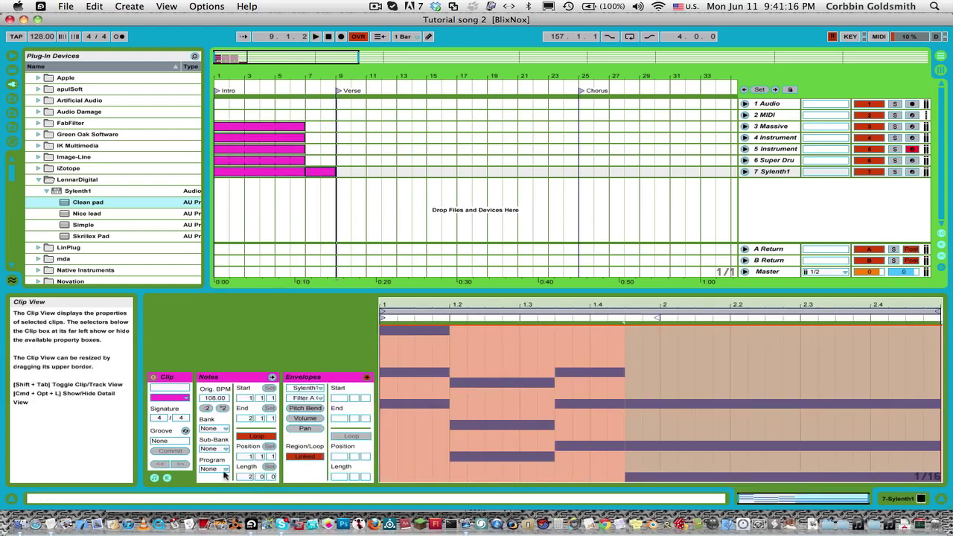
click(255, 374)
click(227, 407)
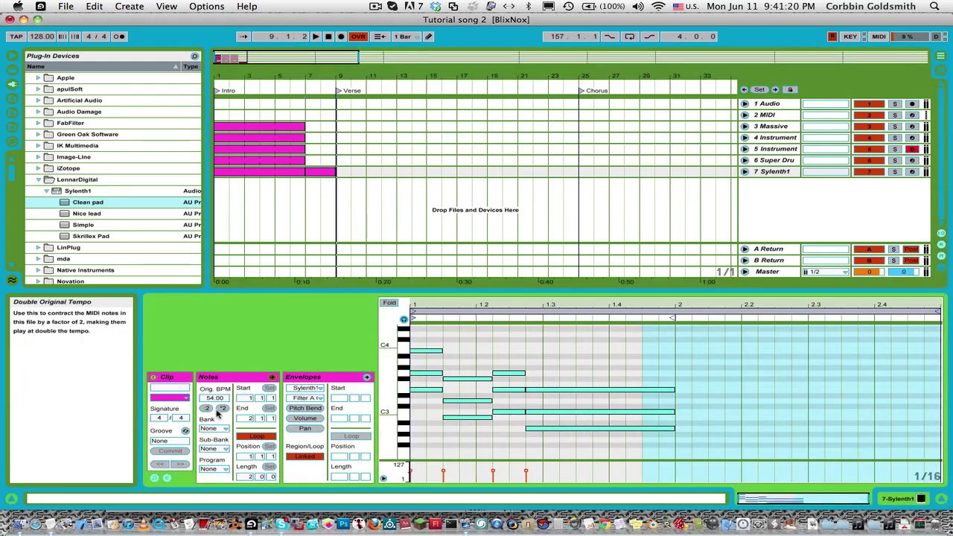
click(211, 409)
click(212, 410)
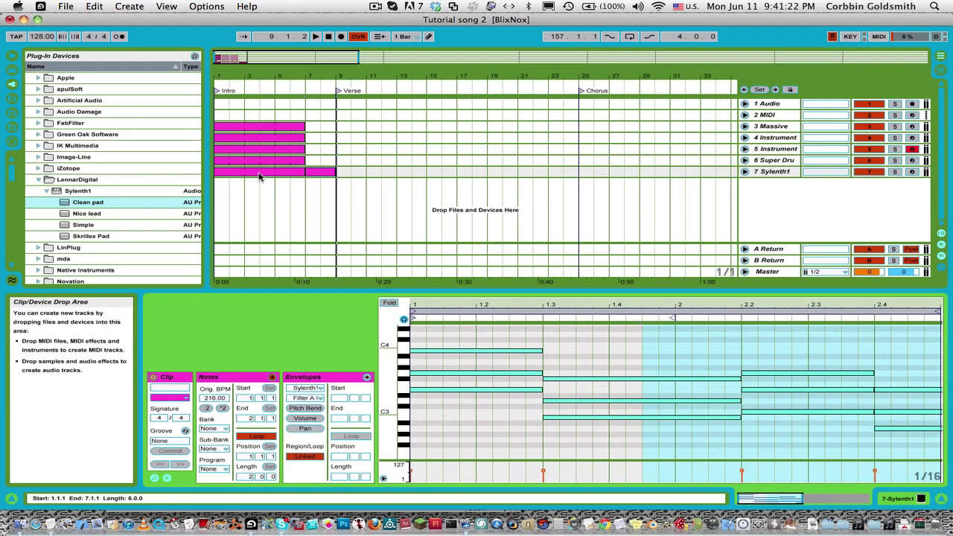
- Extend the Sylenth1 clip at bar 7 by one bar to end at 10.1.1
key(space)
drag(340, 171, 349, 172)
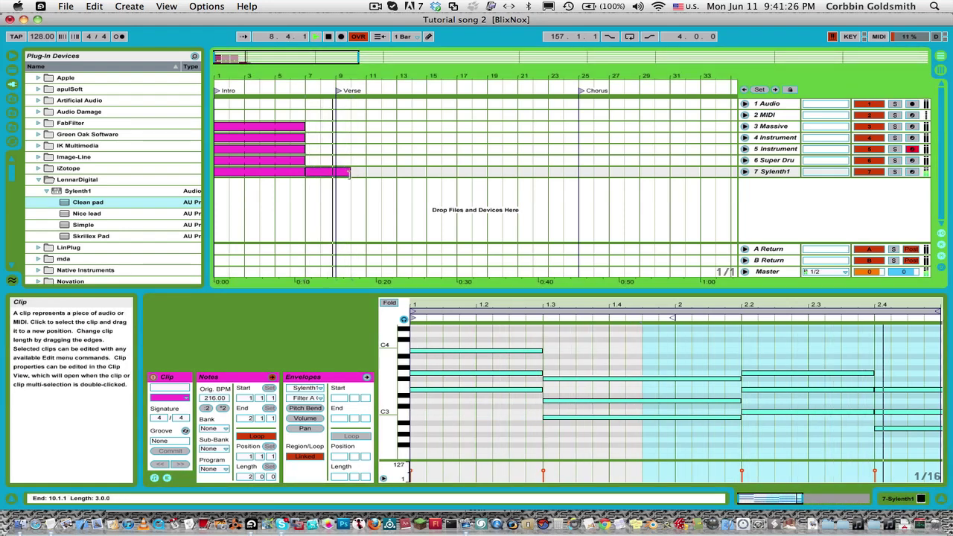
key(space)
- Lengthen the Sylenth1 clip's note range to three bars and shorten the last chord to end at 4.1.1
drag(447, 305, 446, 276)
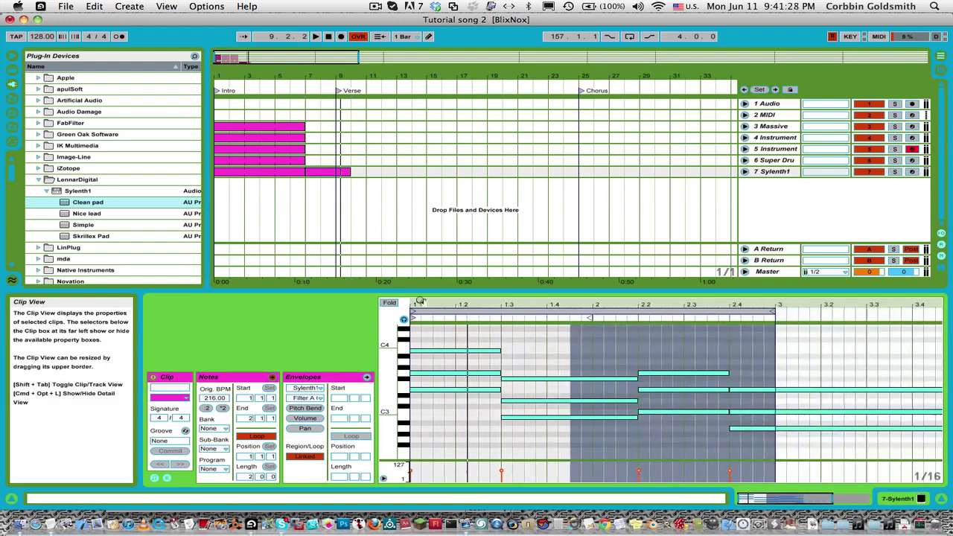
mouse_move(780, 319)
mouse_down()
mouse_move(936, 315)
mouse_move(779, 318)
mouse_move(799, 451)
mouse_up()
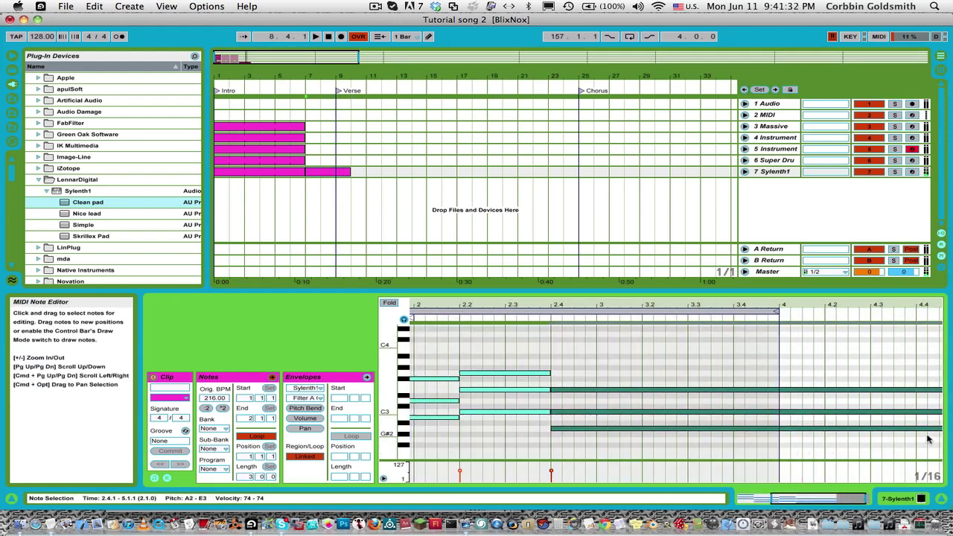
drag(854, 303, 862, 268)
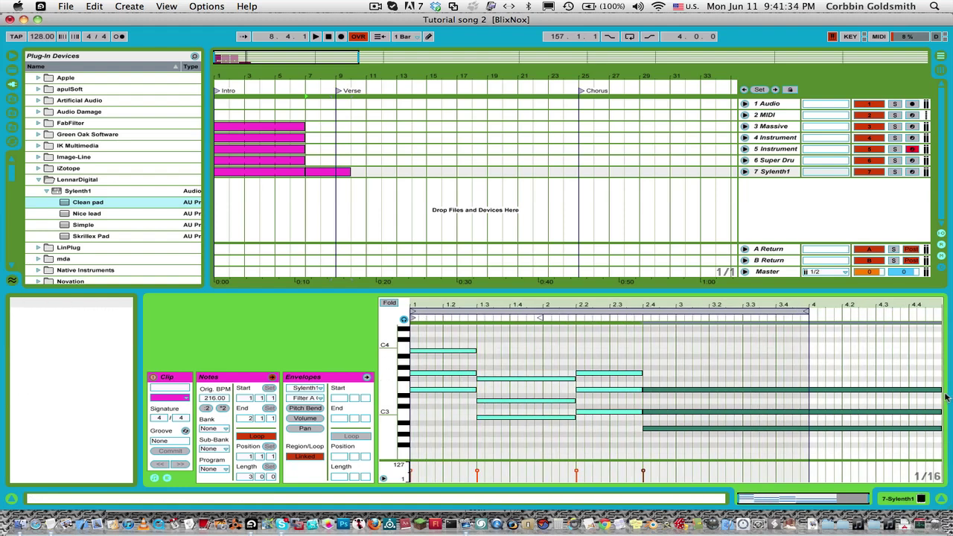
drag(941, 389, 815, 388)
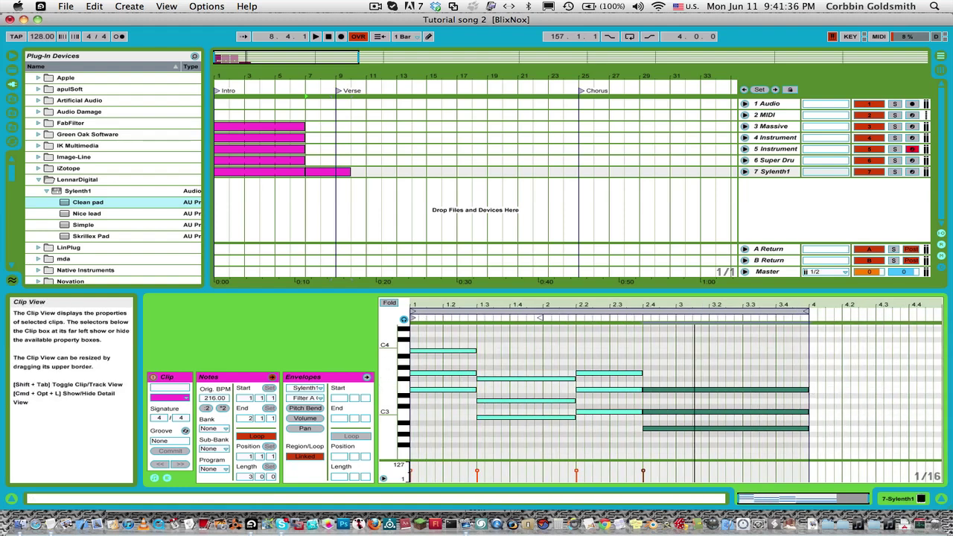
- Play the stretched Sylenth1 clip from bar 7 to check the chord timing
click(413, 341)
key(space)
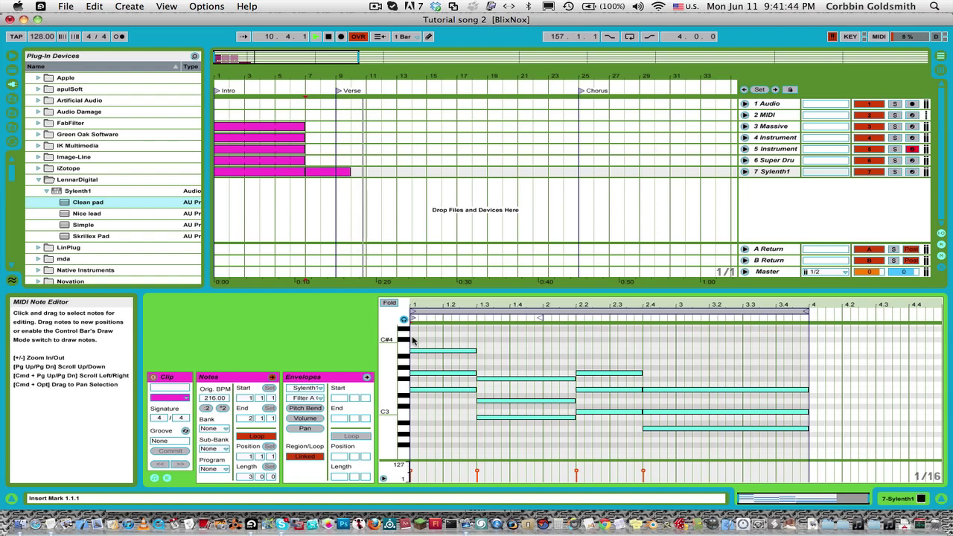
key(space)
key(space)
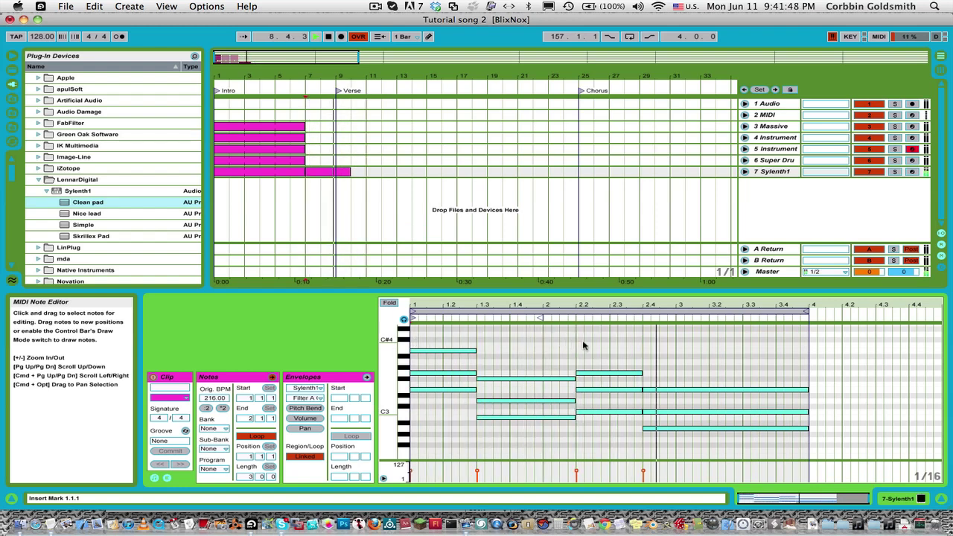
- Copy the Sylenth1 clip at 7.1.1 to the Super Drum track and delete all notes in the copy
click(332, 165)
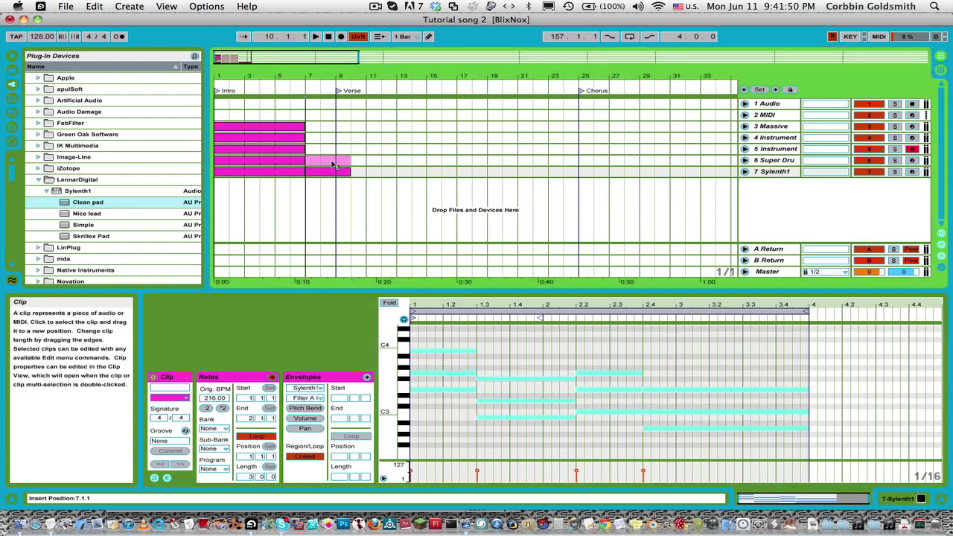
click(495, 369)
key(super+a)
key(Delete)
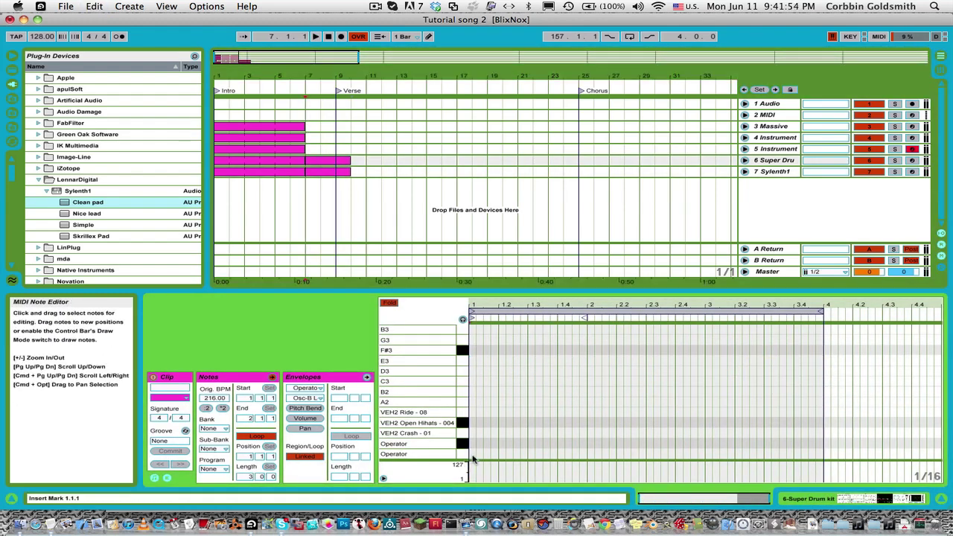
- Add two one-beat Operator notes on C1 at 1.1.1 and 1.2.3 in the new drum clip
double_click(484, 455)
double_click(513, 454)
key(space)
mouse_move(516, 457)
mouse_down()
mouse_move(543, 457)
mouse_move(531, 458)
mouse_up()
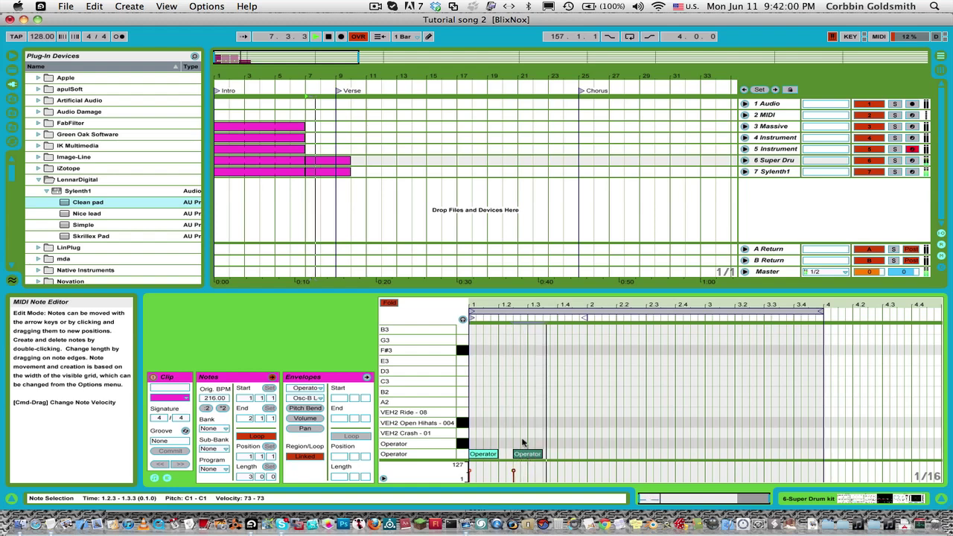
key(space)
- In the Sylenth1 clip at bar 7, shorten the first chord to end at 1.2.3 and move the second chord there
click(318, 163)
click(340, 172)
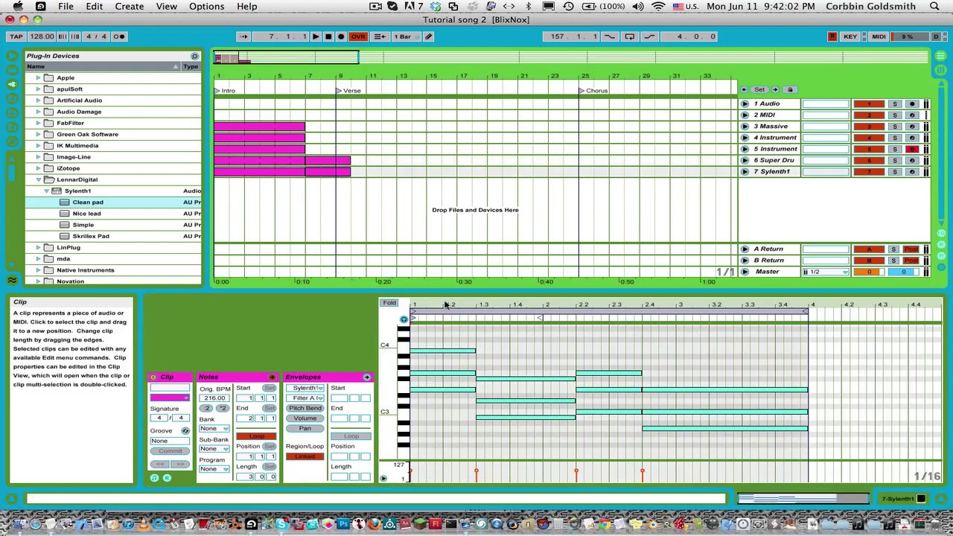
click(459, 350)
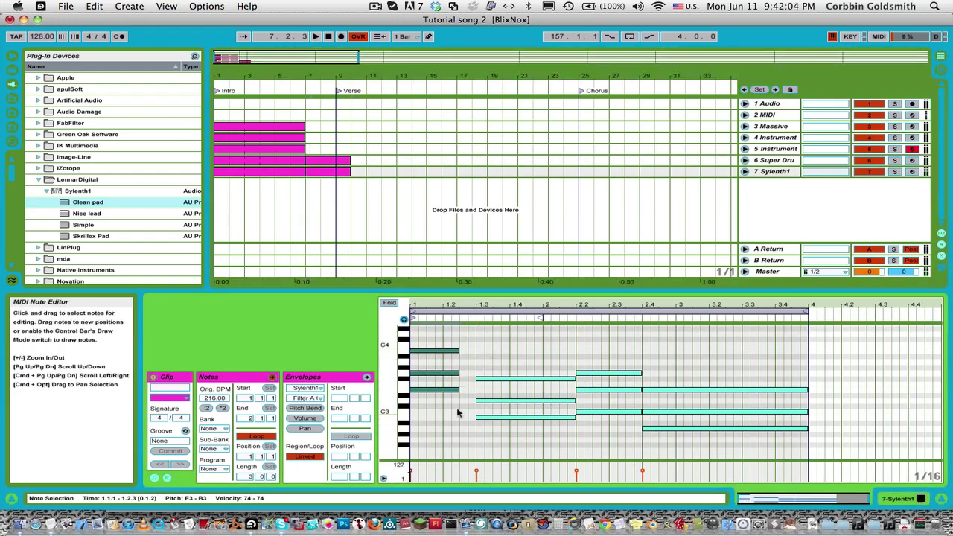
drag(522, 345, 514, 434)
key(Left)
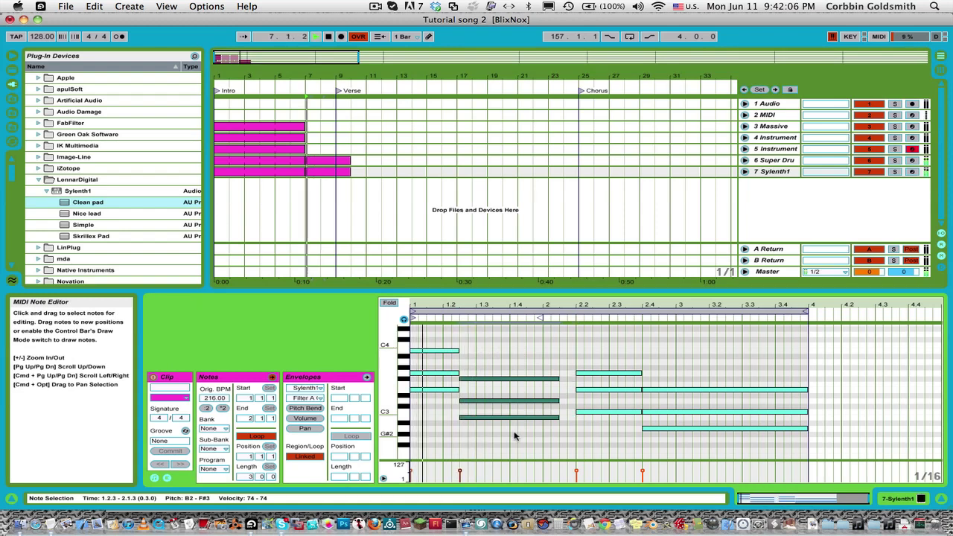
- Shorten the second chord to end at 2.1.1 and shift the last two chords to start there
key(space)
drag(535, 371, 540, 408)
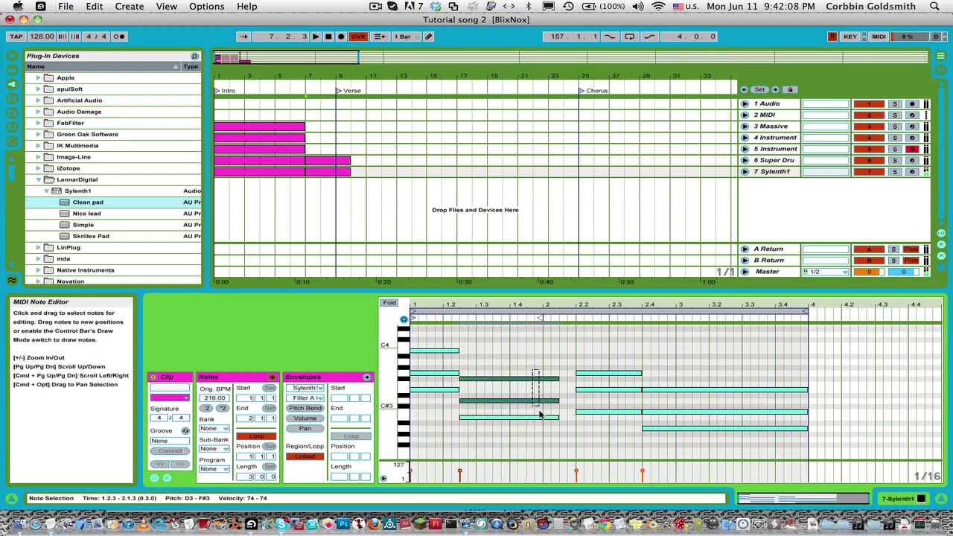
drag(603, 356, 704, 476)
key(Left)
key(Left)
key(Left)
key(Left)
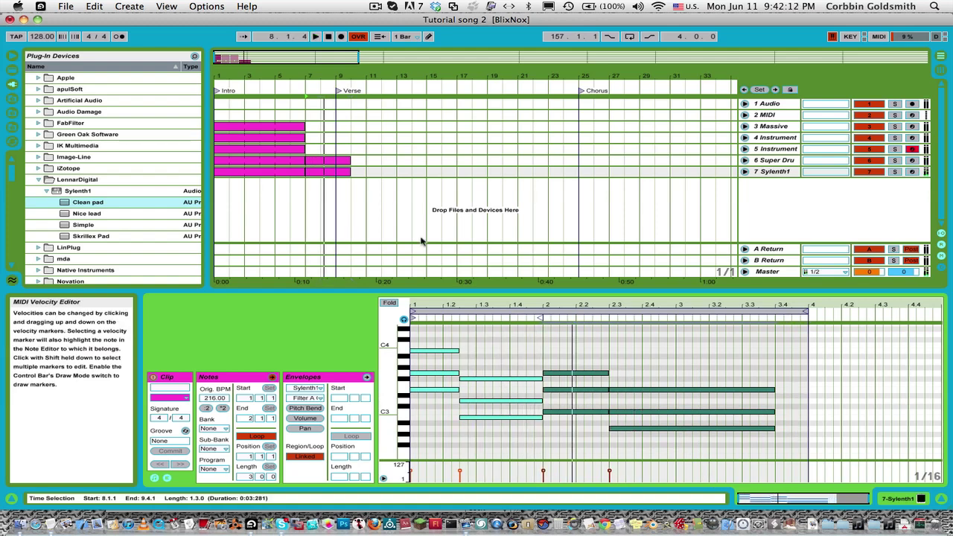
key(space)
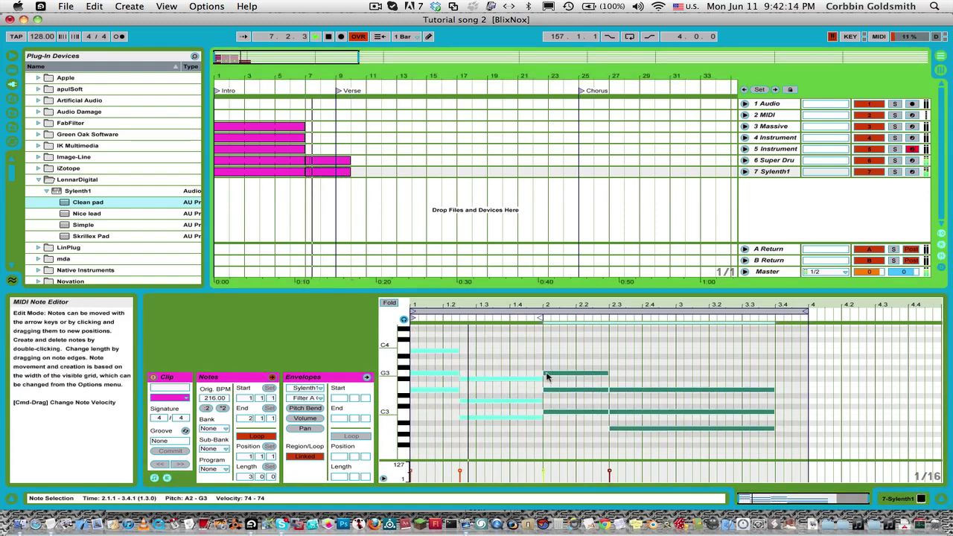
- Shorten the second chord to end at 1.4.3 and shift the last two chords to start there
drag(511, 366, 516, 447)
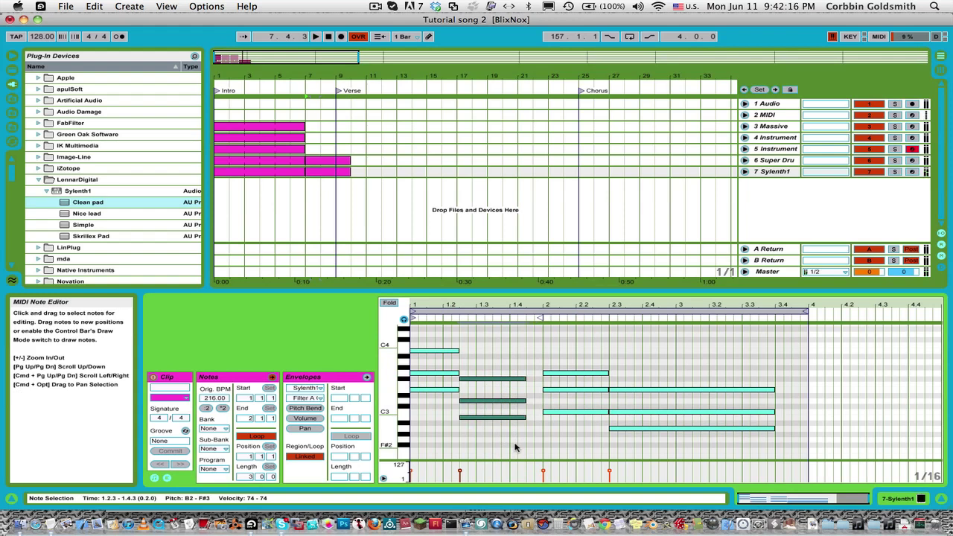
drag(555, 355, 618, 436)
key(Left)
key(Left)
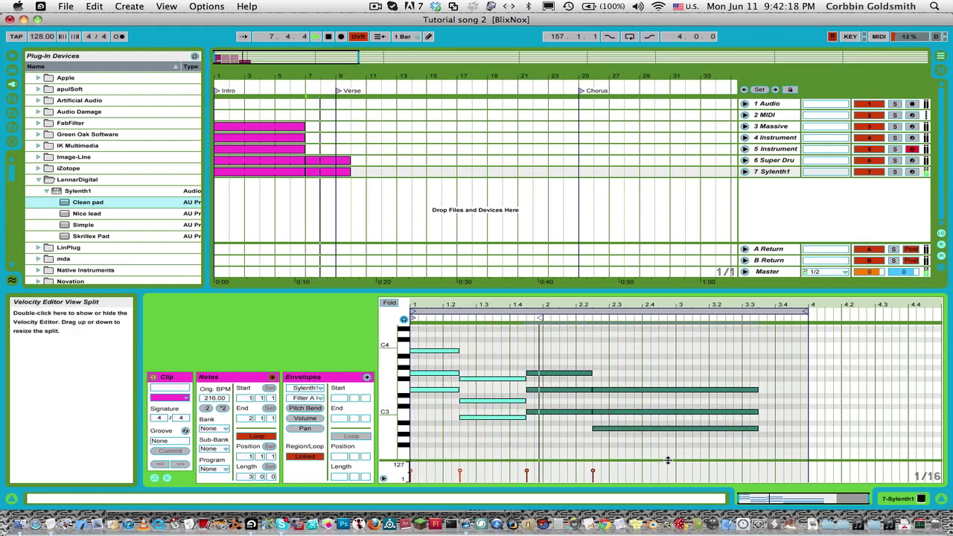
- Shorten the third chord to end at 2.2.1 and make the last chord run from 2.2.1 to 3.1.1
drag(574, 344, 571, 438)
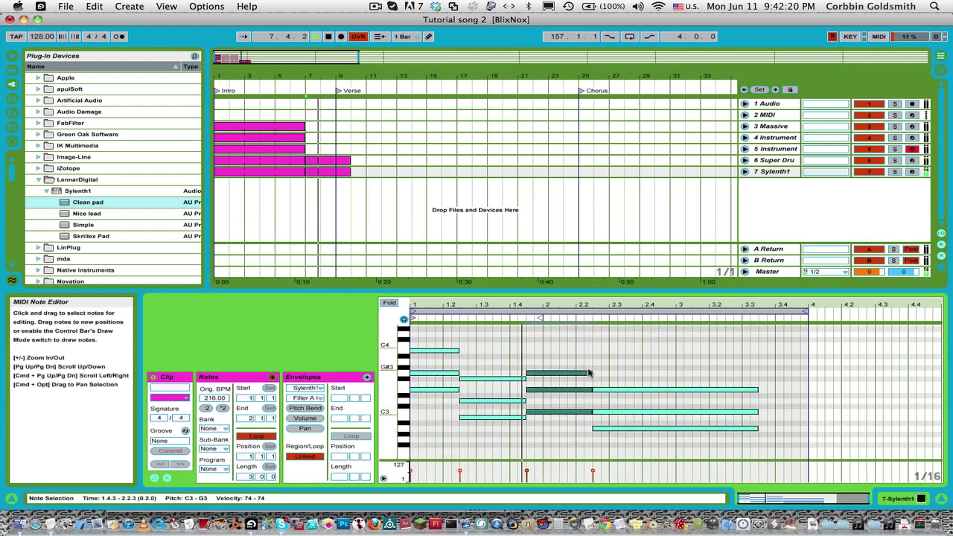
drag(619, 368, 640, 443)
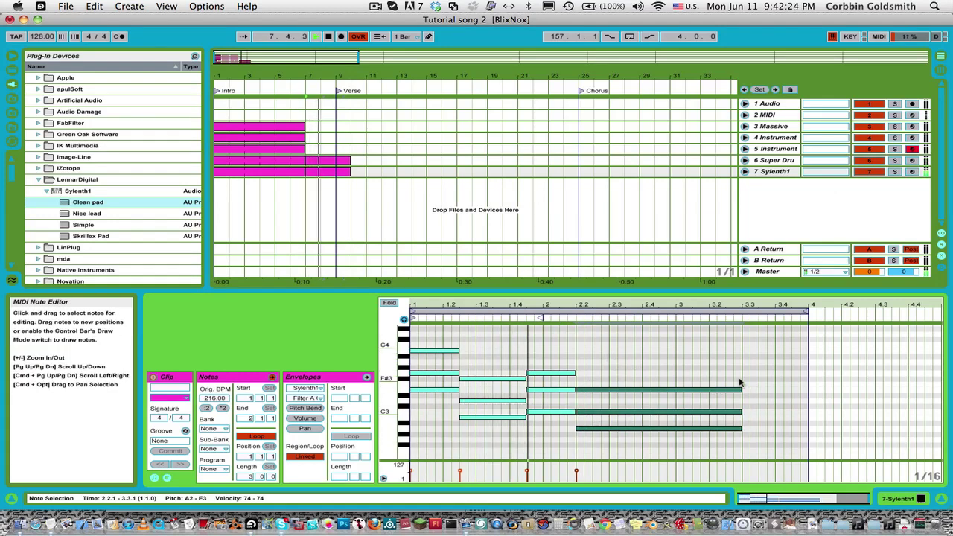
key(shift+Left)
key(shift+Left)
key(shift+Left)
key(shift+Left)
key(shift+Left)
key(shift+Left)
key(shift+Left)
key(shift+Left)
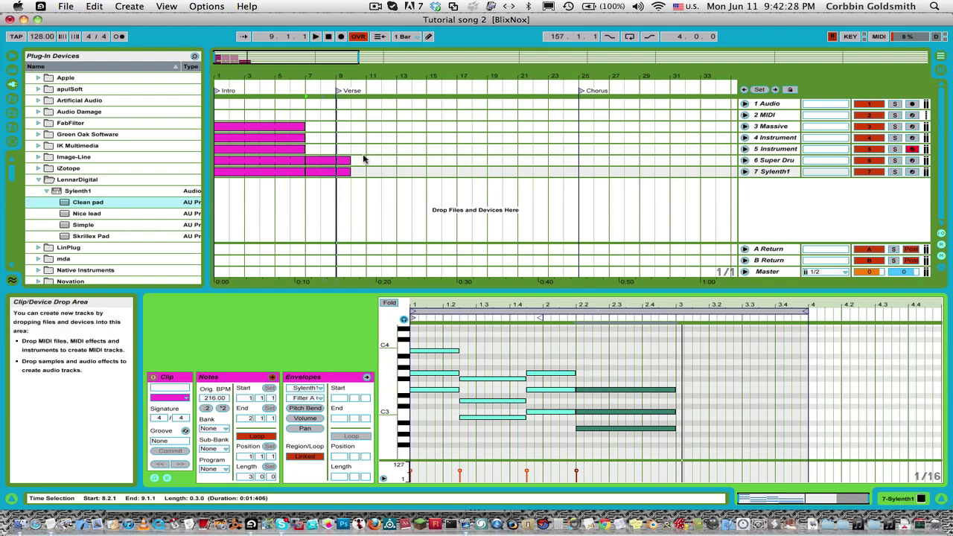
- Trim the Super Drum and Sylenth1 clips at bar 7 to end at 9.1.1 and play them back
click(350, 173)
drag(340, 176, 340, 161)
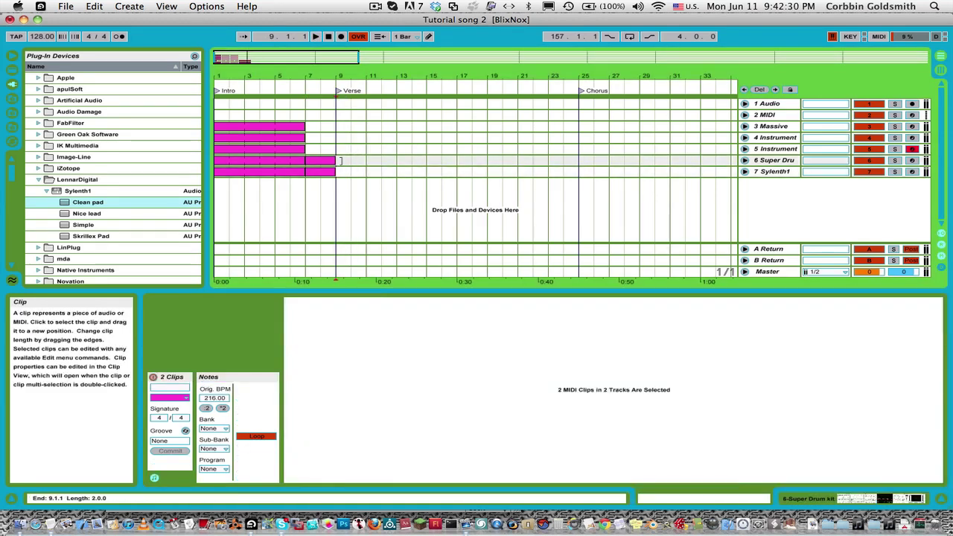
click(312, 156)
click(319, 160)
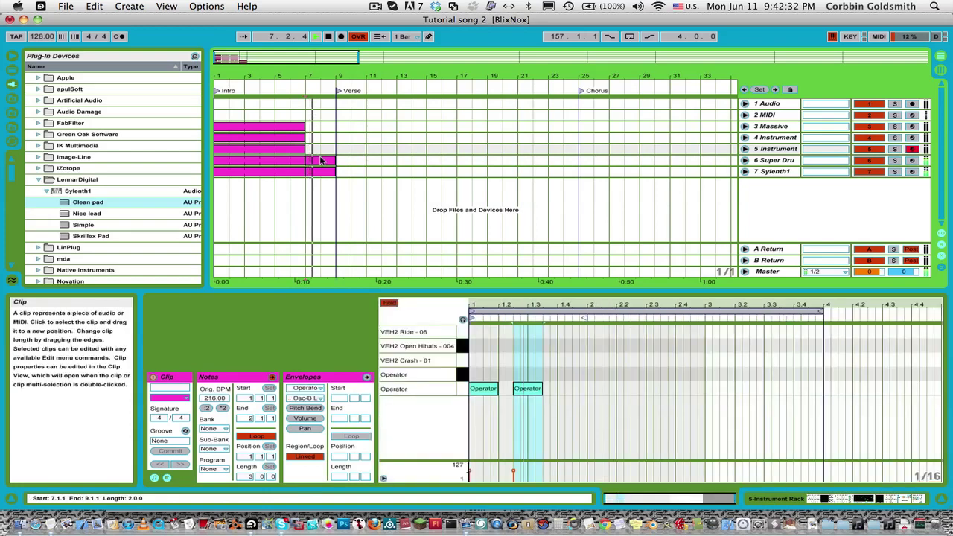
click(329, 173)
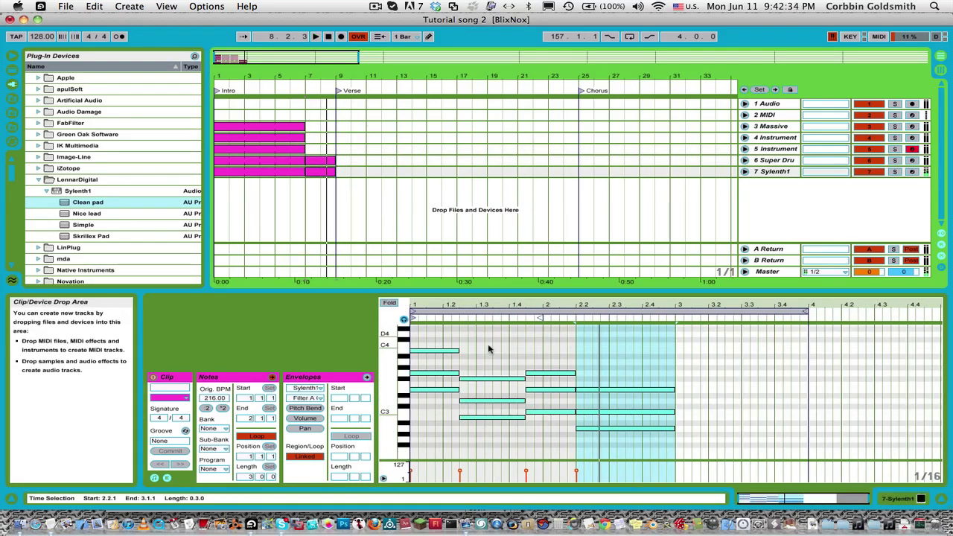
- Duplicate the two Operator notes in the bar 7 drum clip so the copies start at 1.4.3 and 2.2.1
click(320, 160)
click(484, 389)
drag(486, 395, 599, 396)
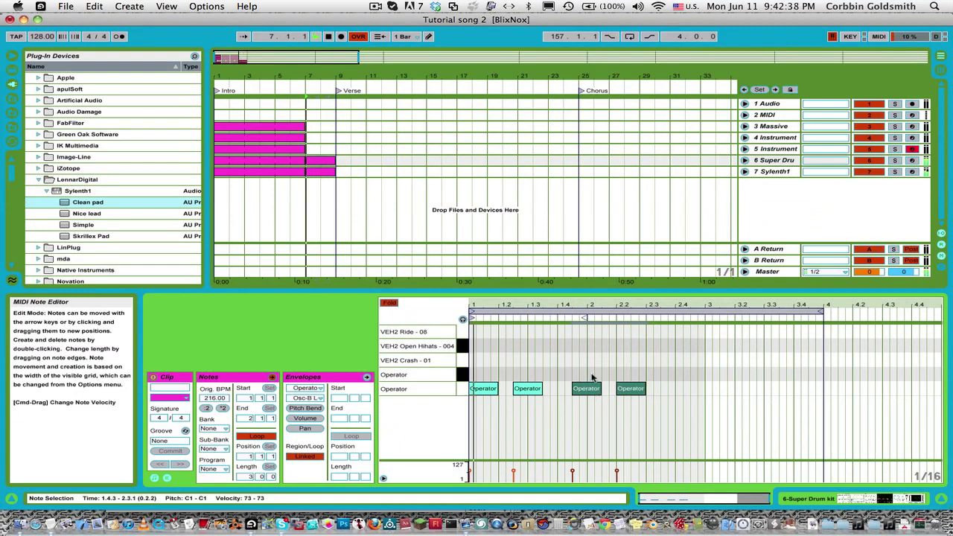
- Play the drum and chord section before the Verse in a closer view of the arrangement
click(573, 363)
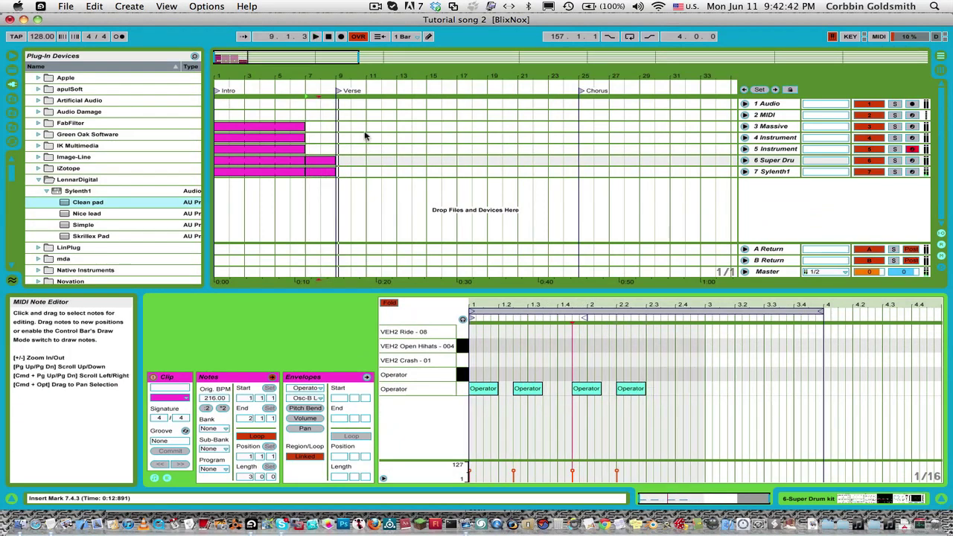
key(space)
drag(344, 75, 341, 179)
key(space)
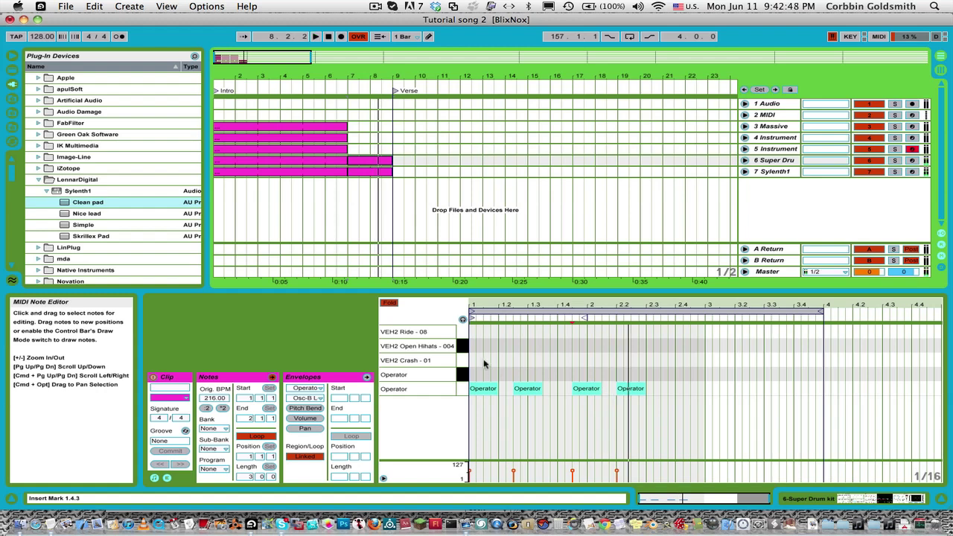
key(space)
key(space)
- Add short open hi-hat notes at 1.1.3, 1.2.3, 1.3.3 and 1.4.3 in the drum clip at bar 7
double_click(488, 347)
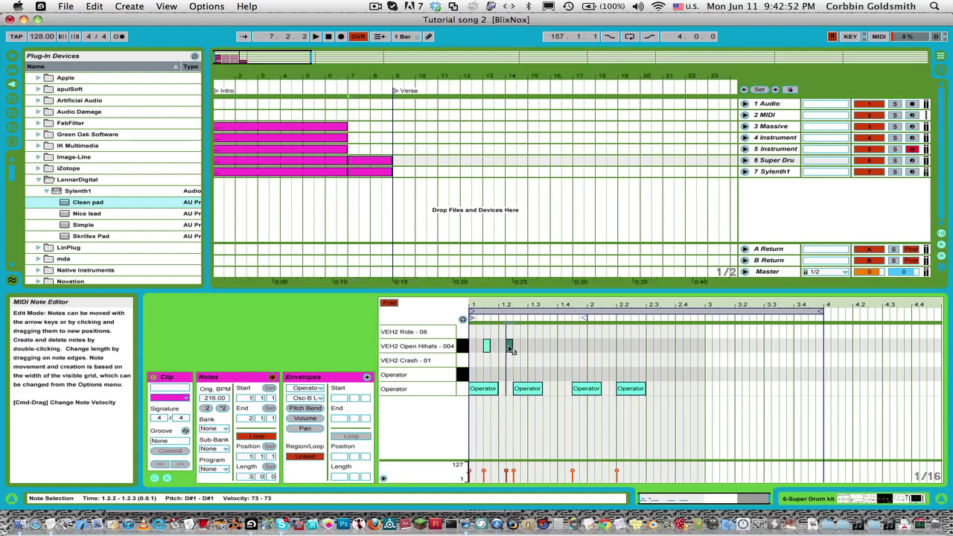
double_click(523, 347)
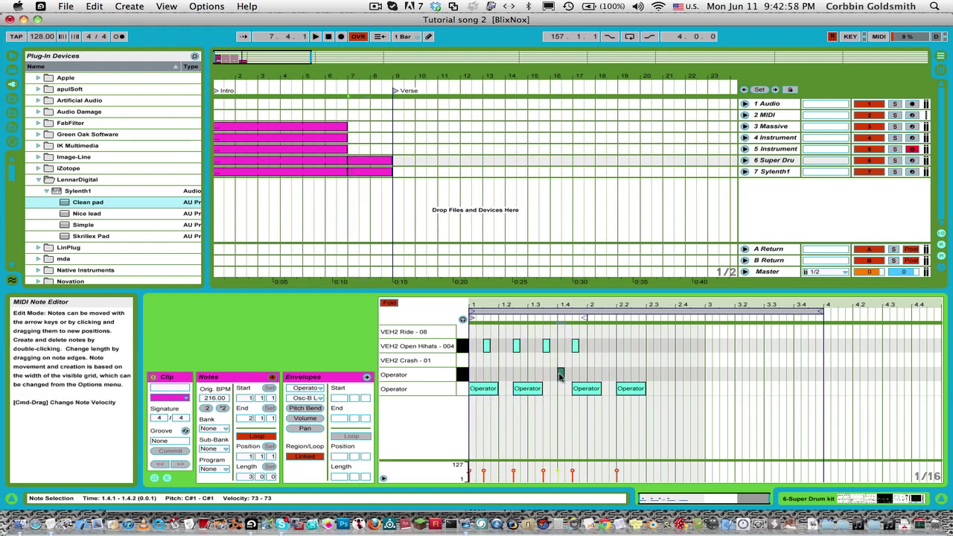
- Place paired crash and Operator notes at 1.3.1 in the drum clip at bar 7 and copy them to 2.3.1 and 2.4.3
double_click(571, 360)
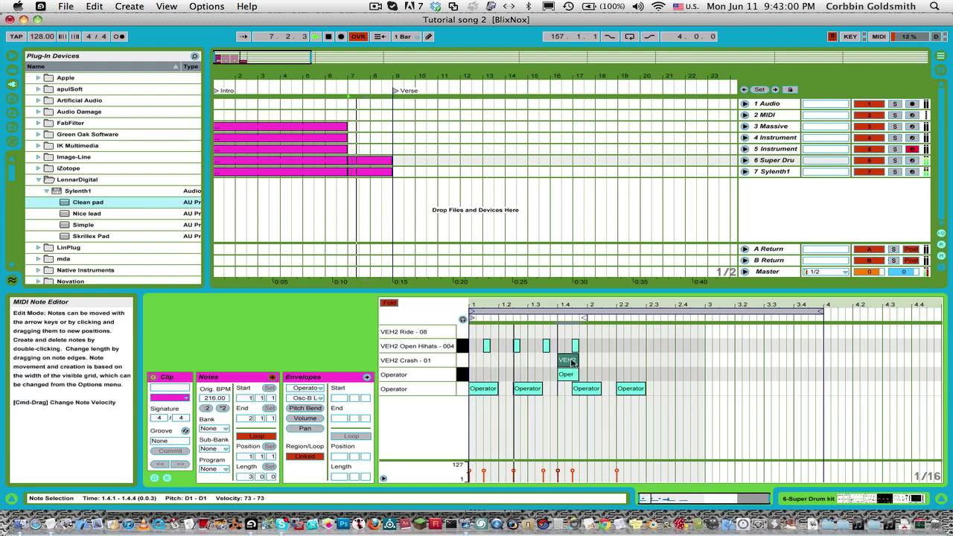
drag(585, 366, 542, 366)
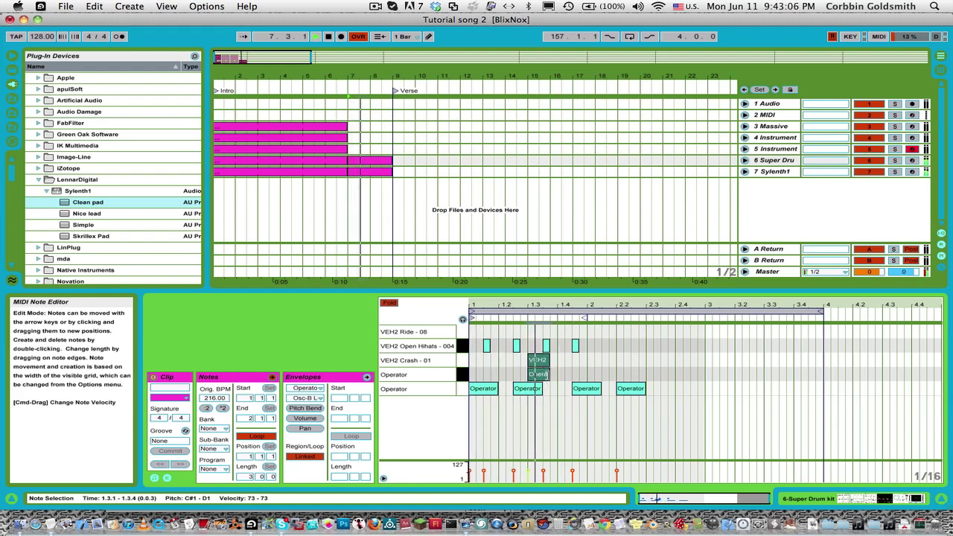
drag(541, 363, 650, 363)
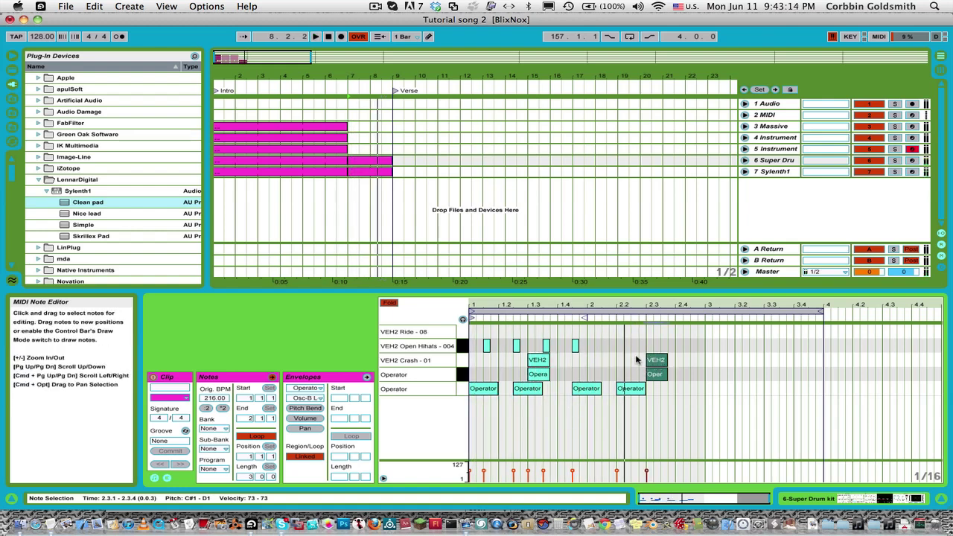
click(617, 370)
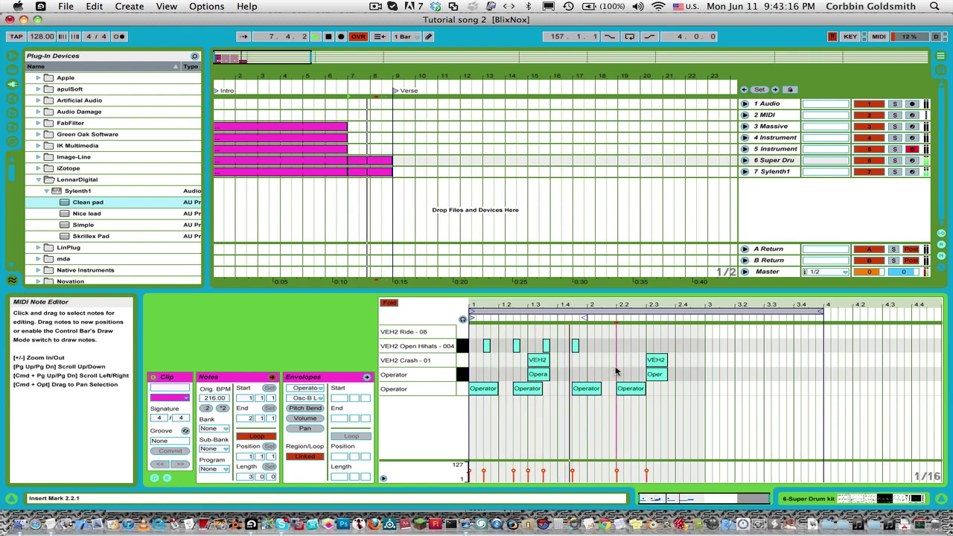
key(space)
drag(674, 359, 655, 366)
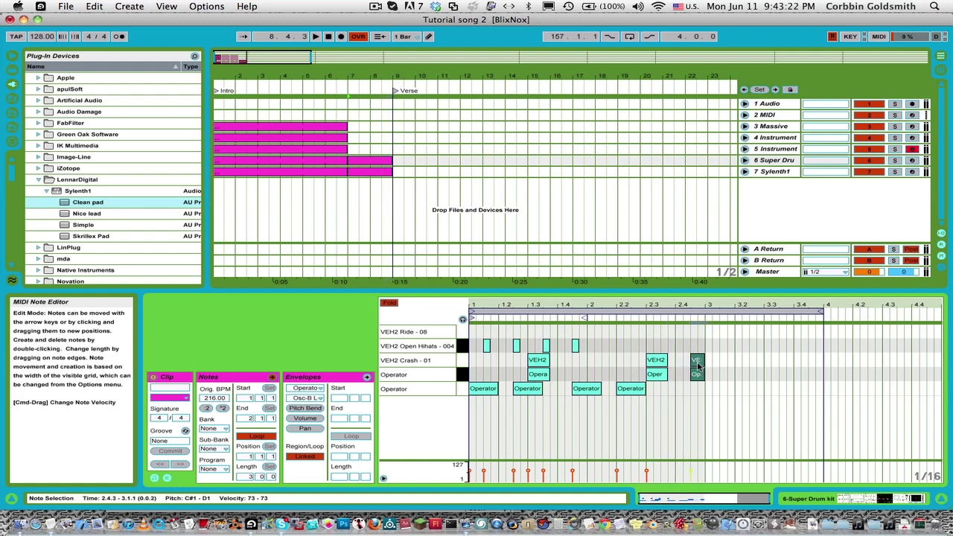
click(642, 320)
click(634, 320)
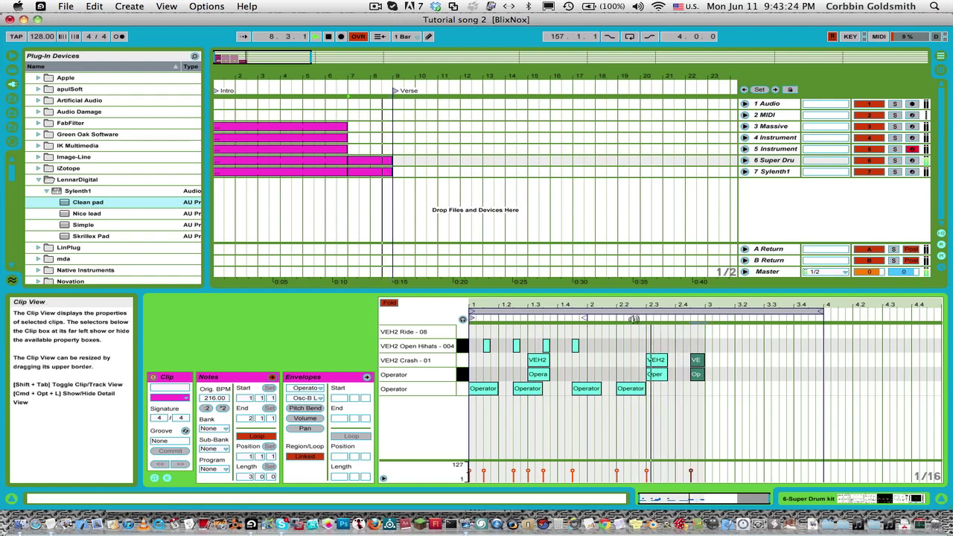
- Add short open hi-hat notes at 2.1.3, 2.2.3, 2.3.3, 2.4.3 and 2.4.4 in the drum clip and save the song
click(586, 341)
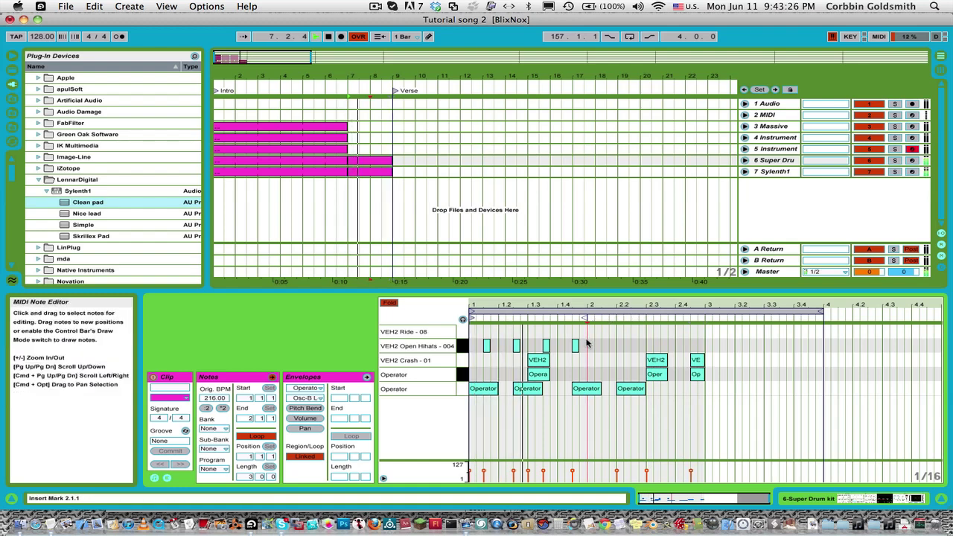
drag(586, 342, 608, 346)
key(space)
click(702, 347)
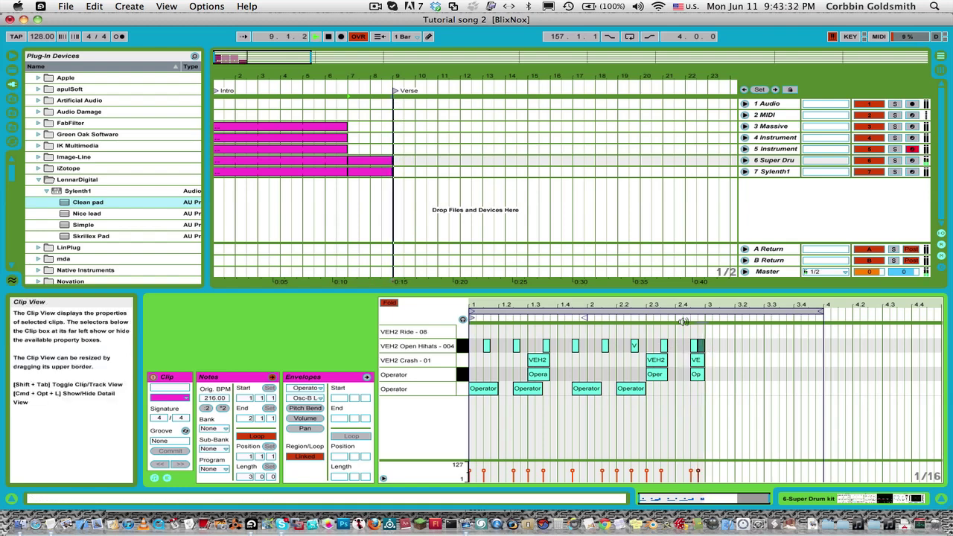
key(super+s)
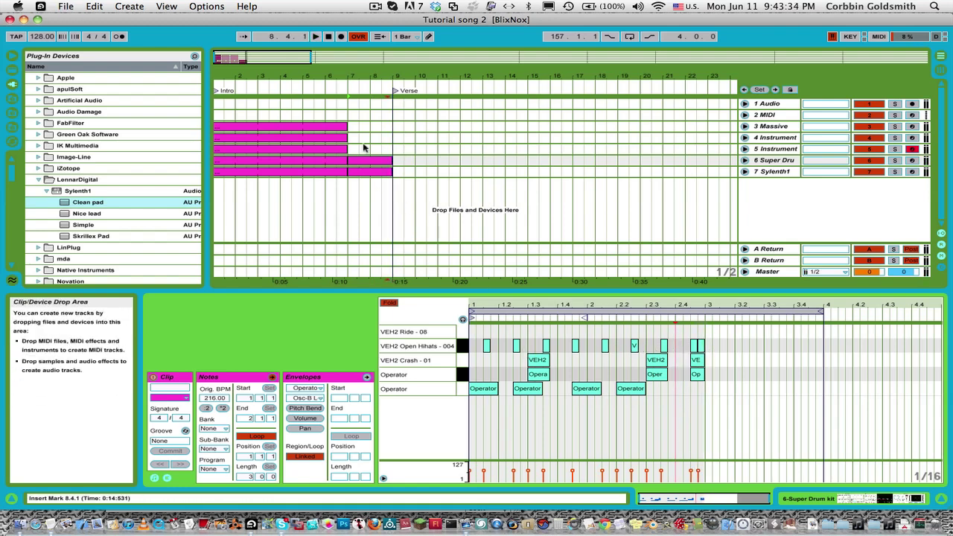
- Duplicate all Intro clips from bars 1 to 9 so the copies start at the Verse marker at bar 9
drag(389, 128, 221, 128)
drag(250, 58, 249, 39)
key(space)
key(space)
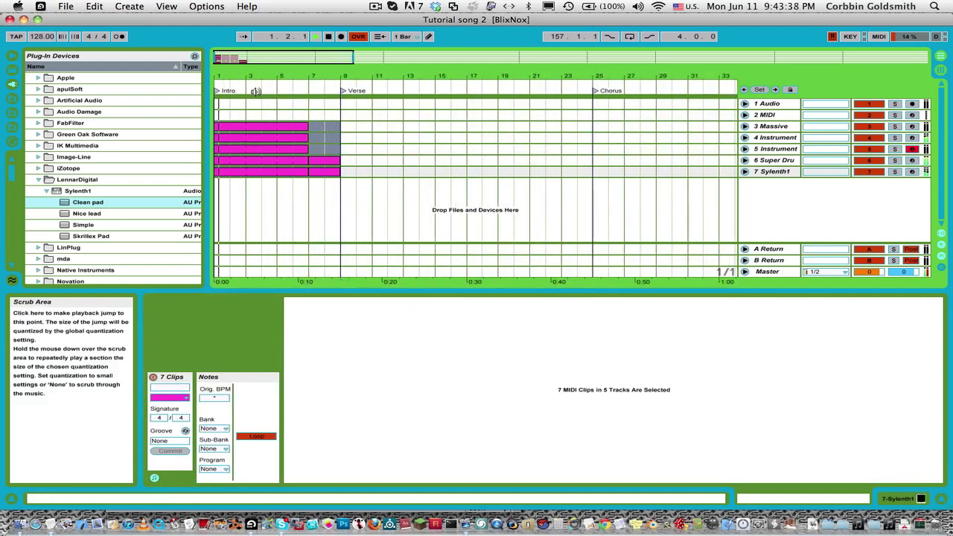
key(super+d)
click(456, 207)
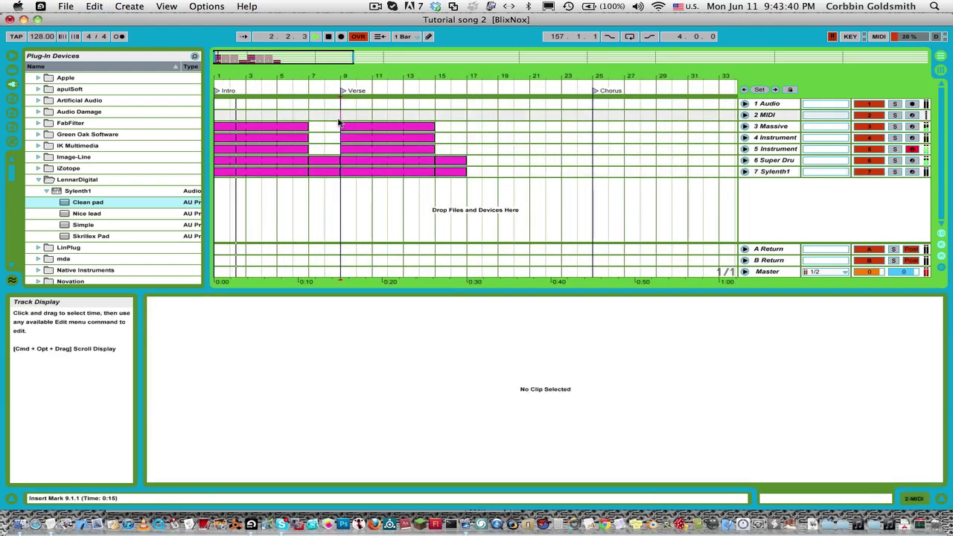
- Inspect the arranged Massive, Sylenth1 and Super Drum clips around the change from Intro to Verse during playback
click(364, 131)
mouse_move(349, 124)
mouse_down()
mouse_move(338, 121)
mouse_move(463, 199)
mouse_move(327, 132)
mouse_move(342, 122)
mouse_move(386, 165)
mouse_move(483, 215)
mouse_move(454, 208)
mouse_move(462, 211)
mouse_move(343, 128)
mouse_up()
click(460, 198)
shift+click(219, 126)
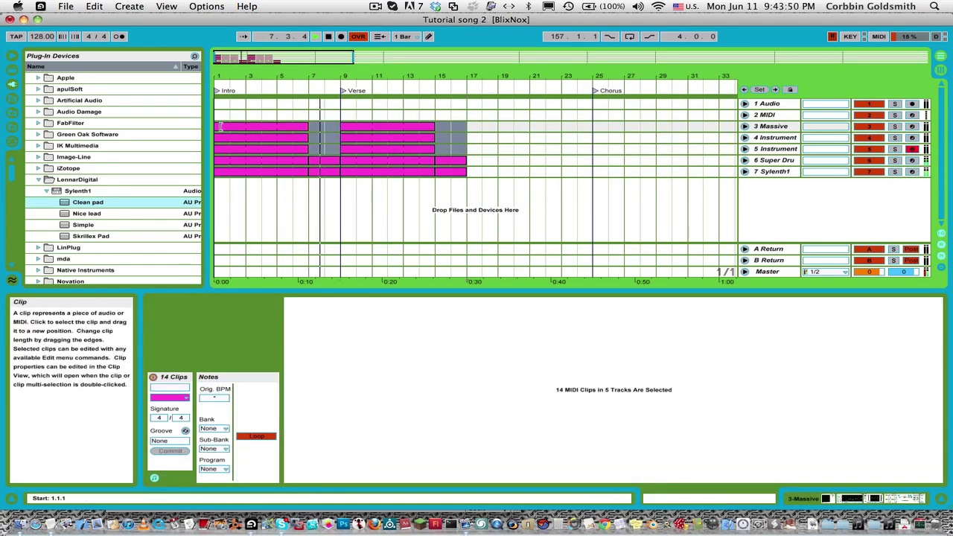
click(316, 130)
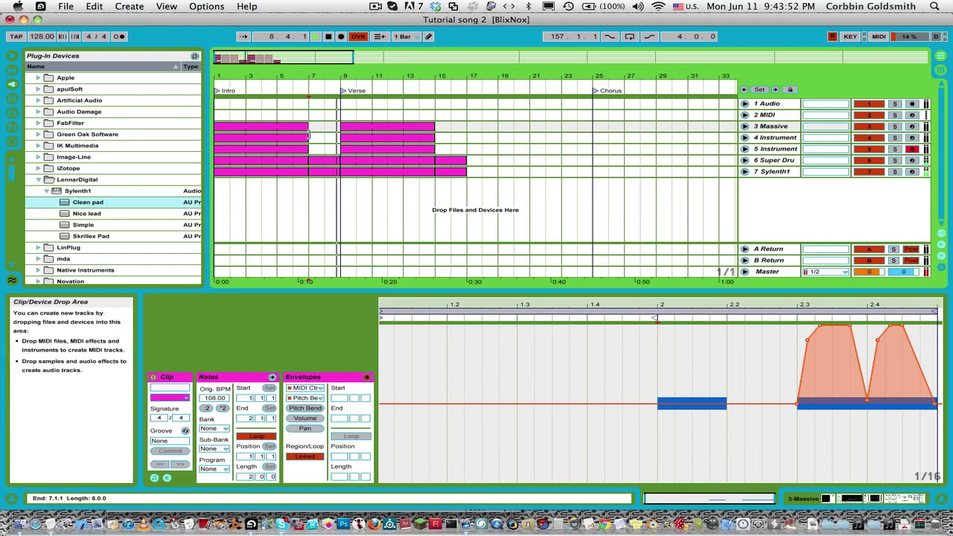
click(326, 161)
click(350, 171)
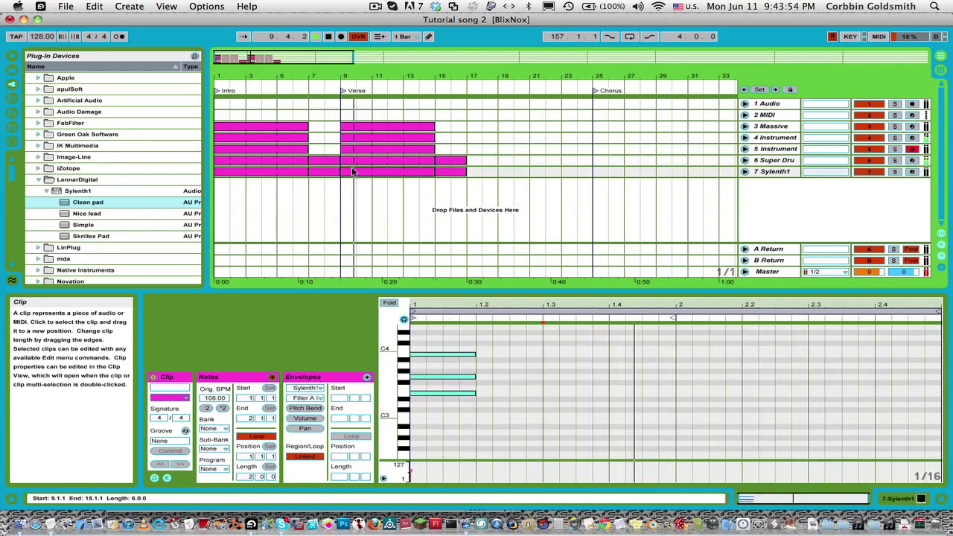
click(356, 160)
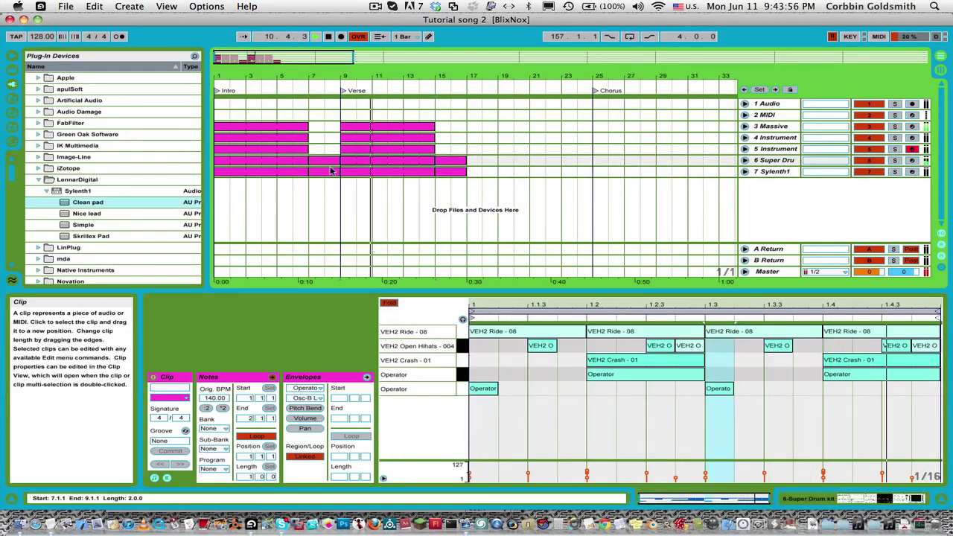
- Move the bar 7 drum clip's last two low Operator notes to 2.1.1 and 2.1.3, and duplicate the latter to 2.2.3
click(325, 161)
key(space)
key(space)
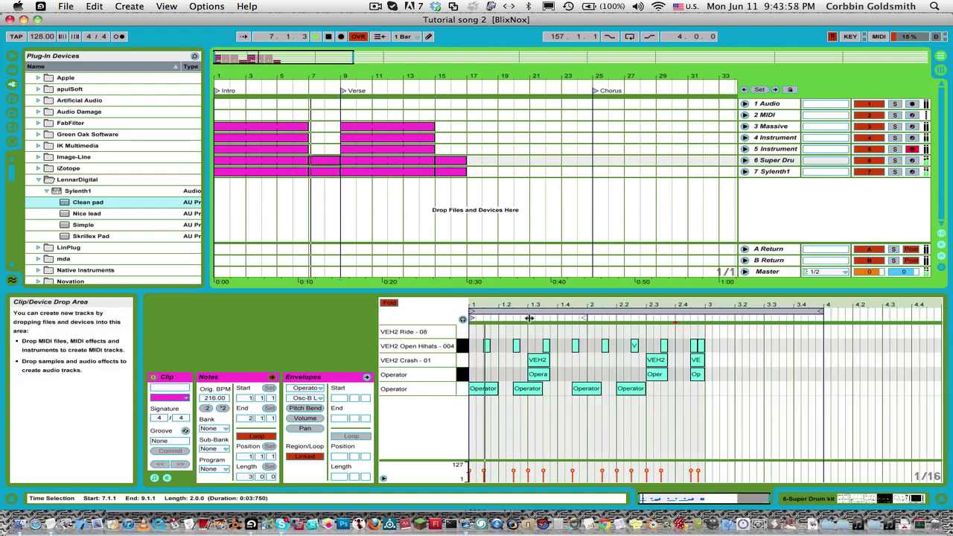
key(space)
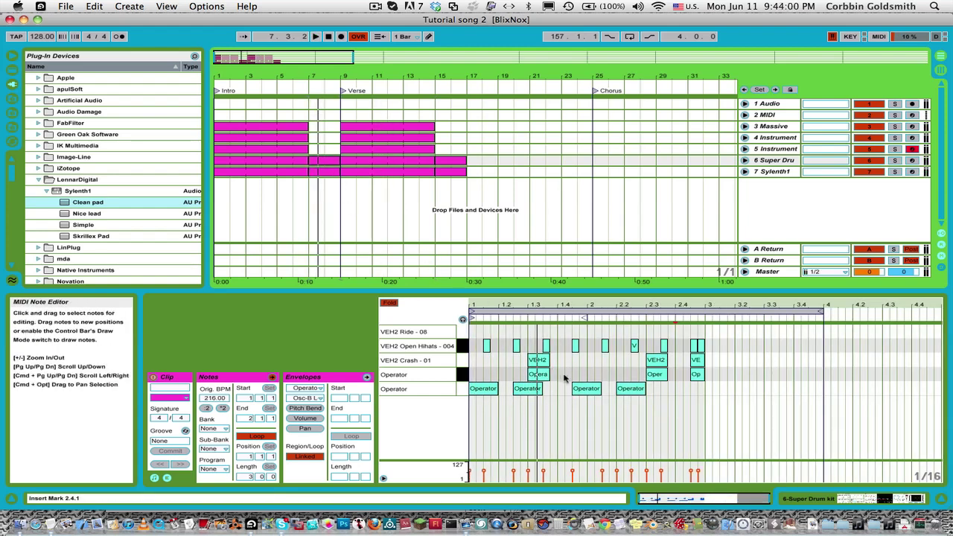
click(579, 389)
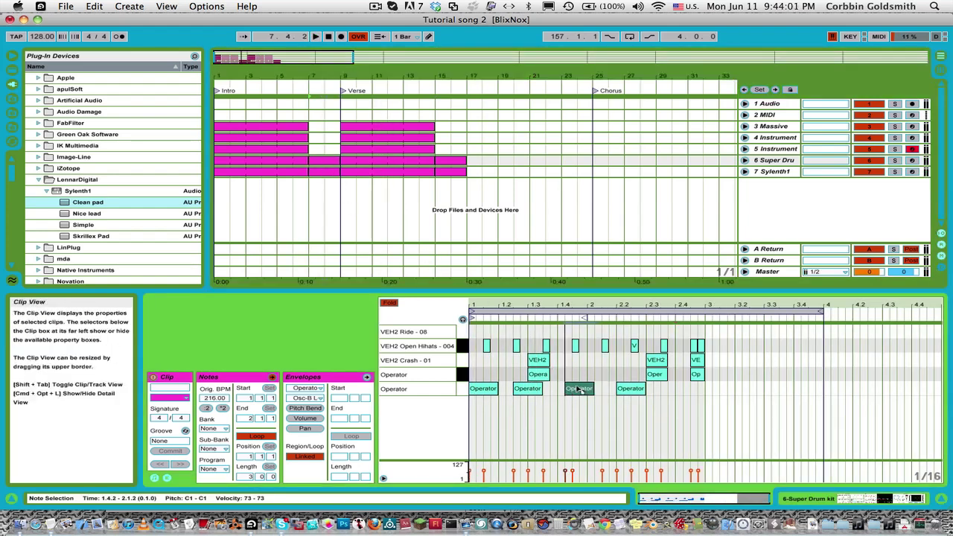
click(634, 390)
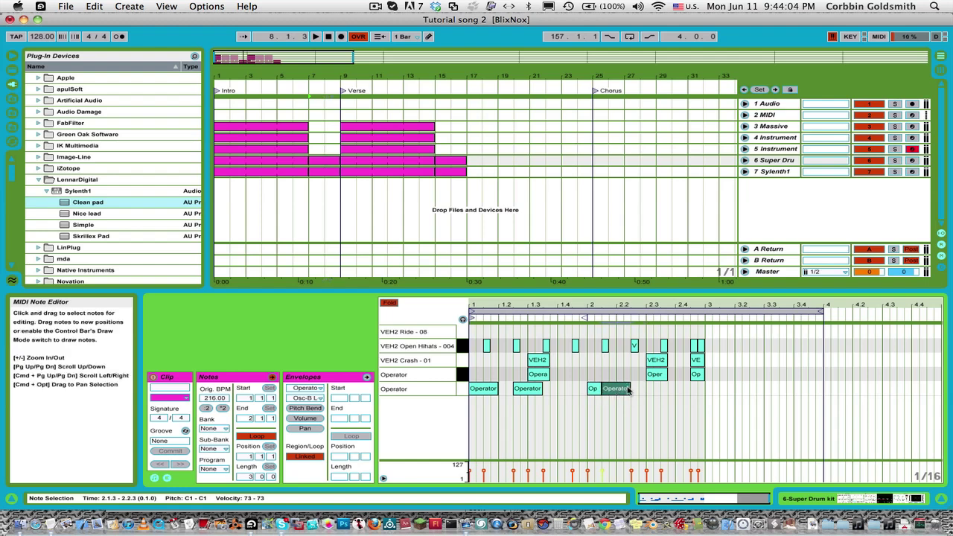
key(super+d)
drag(681, 370, 651, 356)
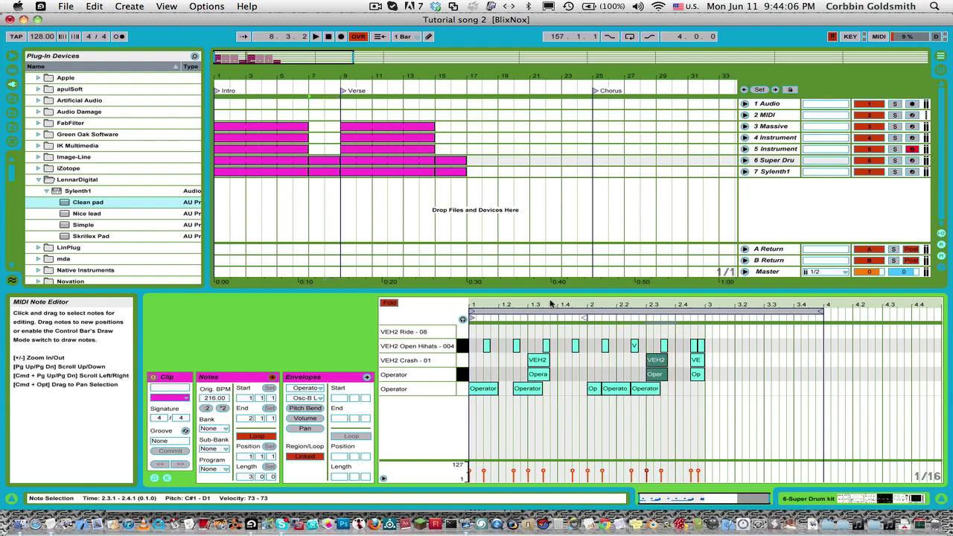
click(318, 168)
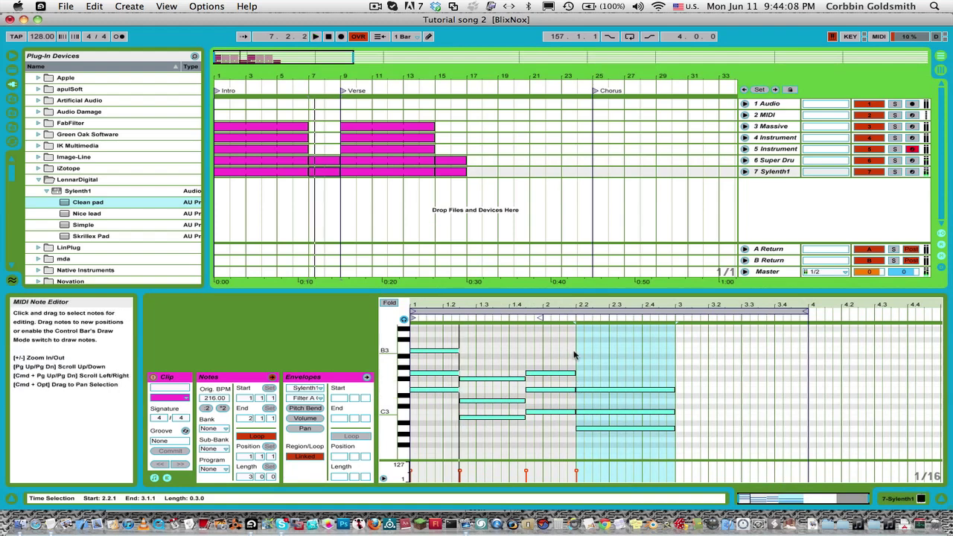
drag(600, 355, 547, 421)
key(Delete)
key(space)
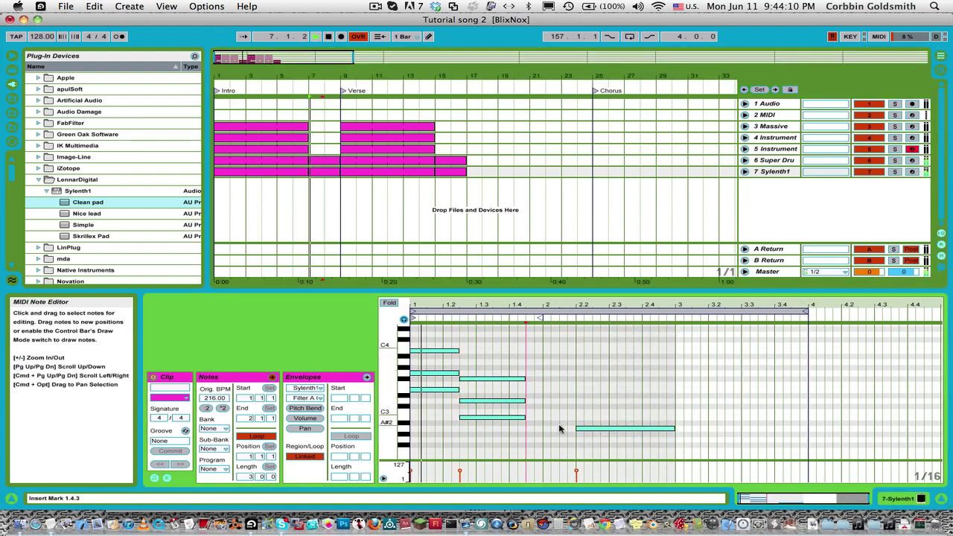
click(580, 428)
key(super+z)
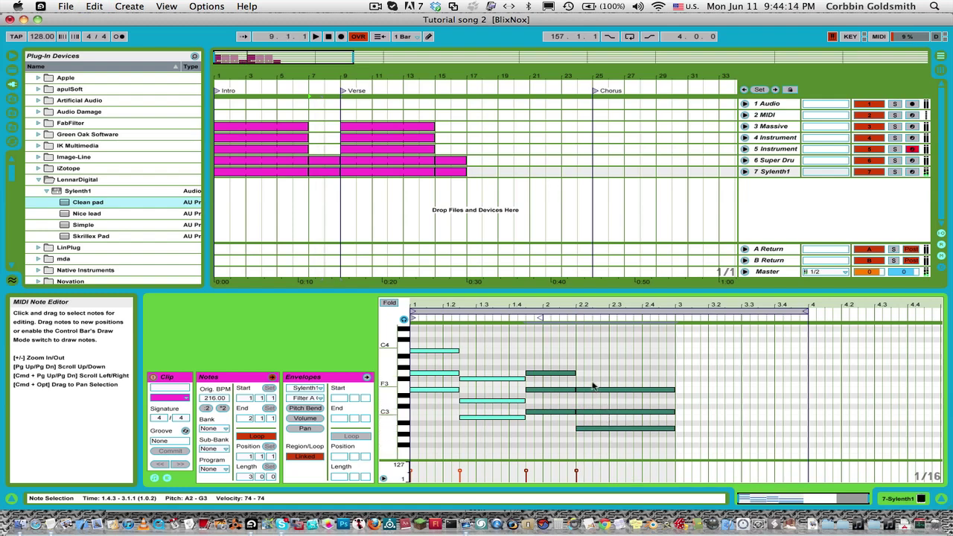
- Shift the last two chords in the Sylenth1 clip at bar 7 so they start at 2.1.1 and 2.2.3
key(Right)
key(Right)
key(Right)
key(Right)
key(Right)
key(Right)
key(Right)
key(Right)
key(Right)
key(Right)
key(Left)
key(Left)
key(Left)
key(Left)
key(Left)
key(Left)
key(Left)
key(Left)
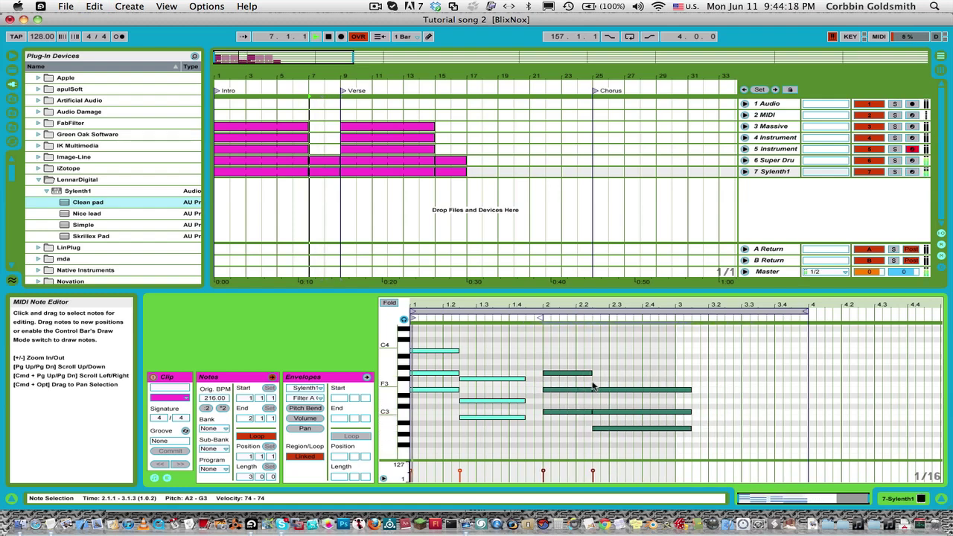
- Shorten the final Sylenth1 chord to end at 3.1.1 and extend the second chord to end at 2.1.1, playing the result
drag(659, 370, 667, 443)
key(shift+Left)
key(shift+Left)
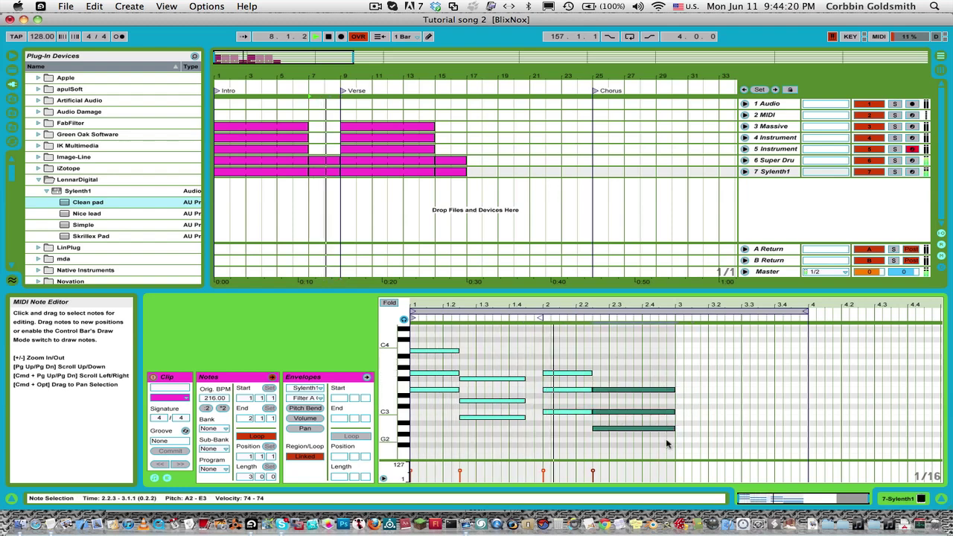
drag(495, 357, 497, 452)
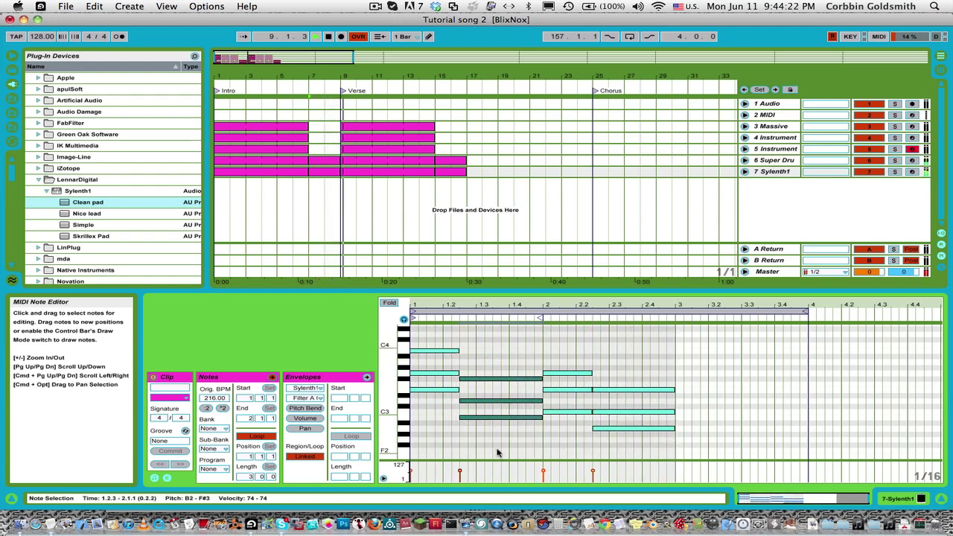
click(585, 341)
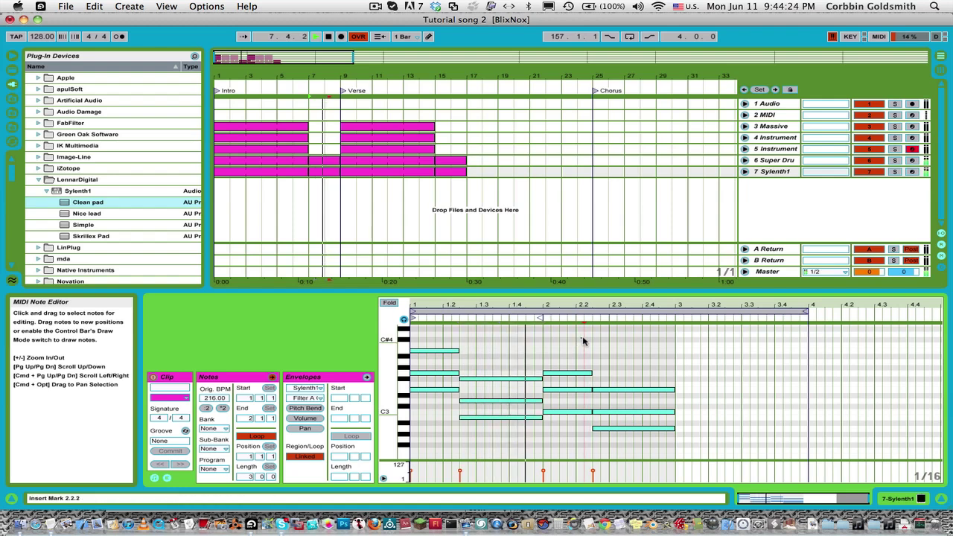
click(593, 345)
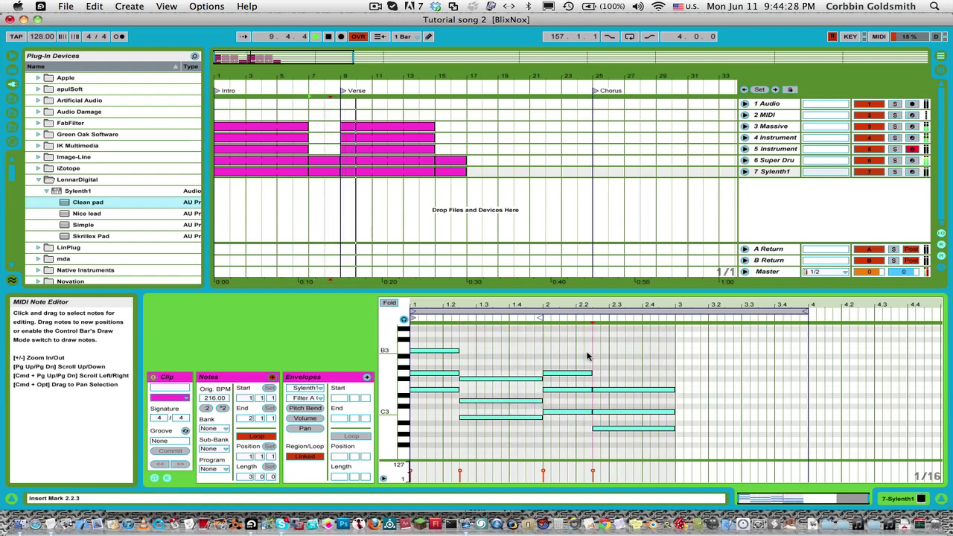
- Save the song and play the Verse while checking the clip envelopes on the 5 Instrument and 4 Instrument tracks
click(367, 149)
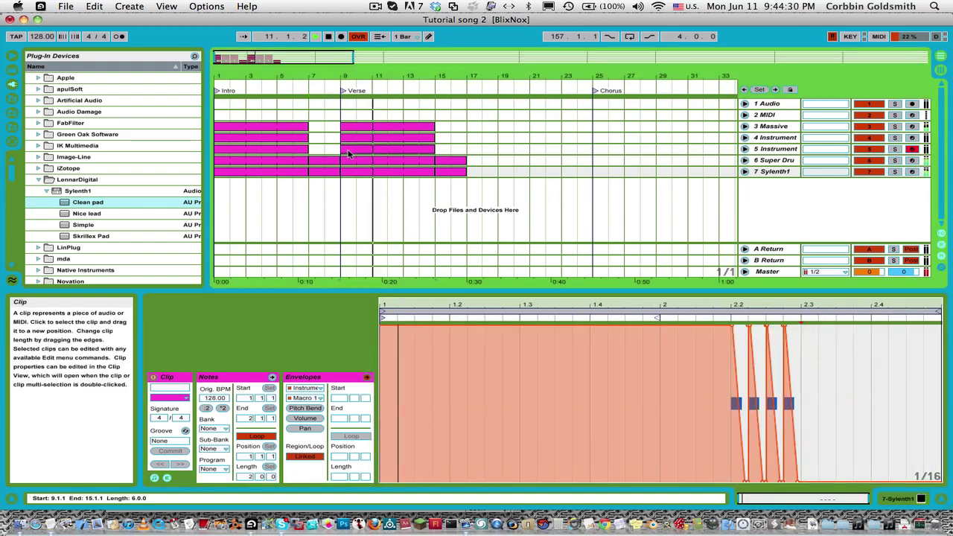
key(super+s)
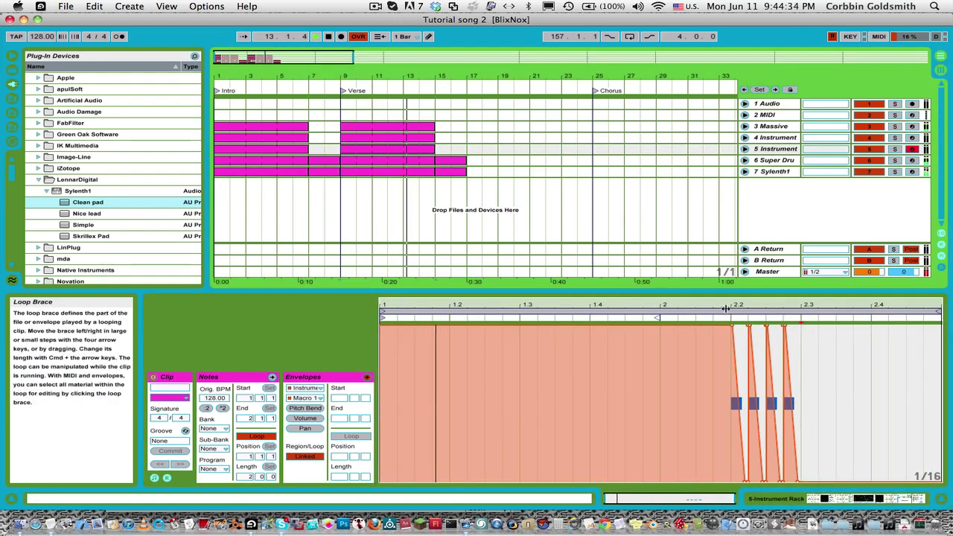
drag(718, 305, 718, 310)
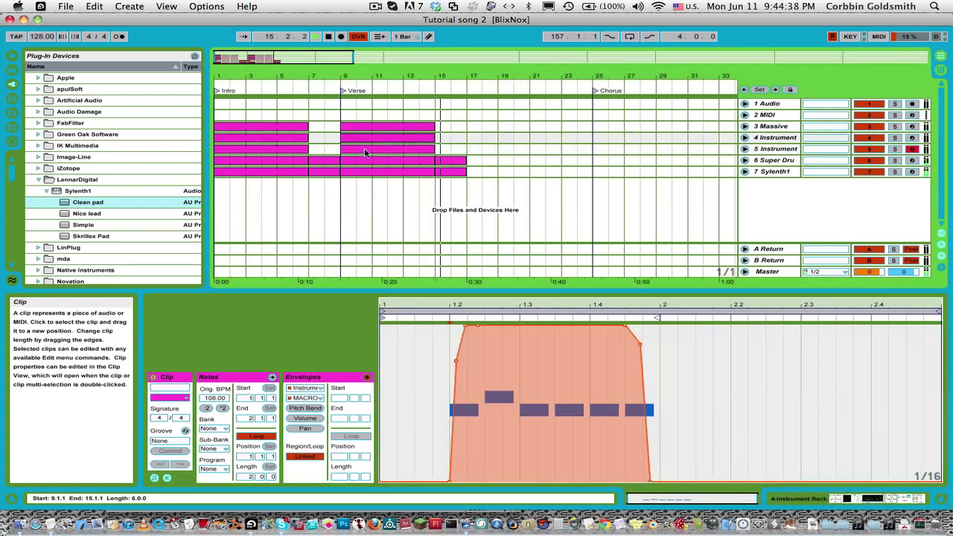
key(space)
key(space)
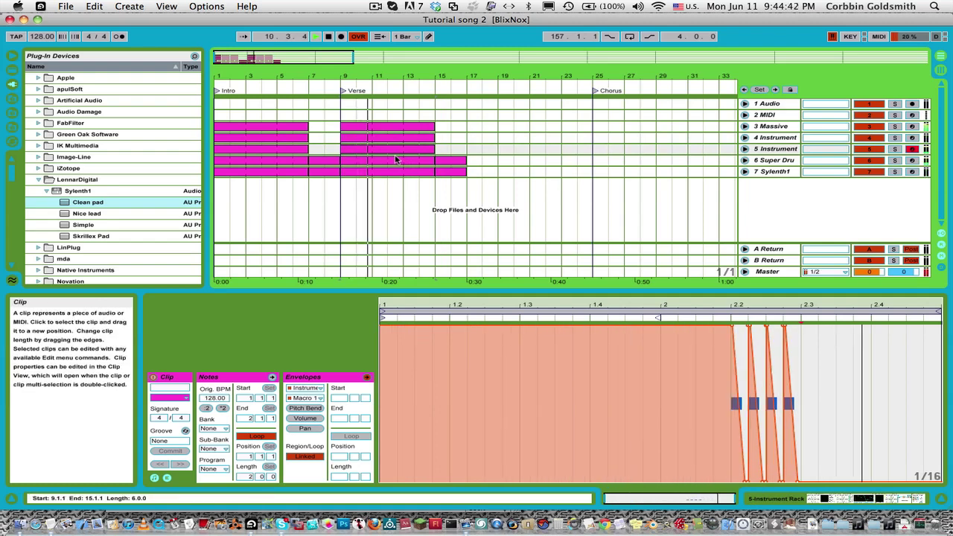
- Examine the device chains of the 4 Instrument, 3 Massive and 5 Instrument tracks, and collapse the Sylenth1 preset list
click(379, 140)
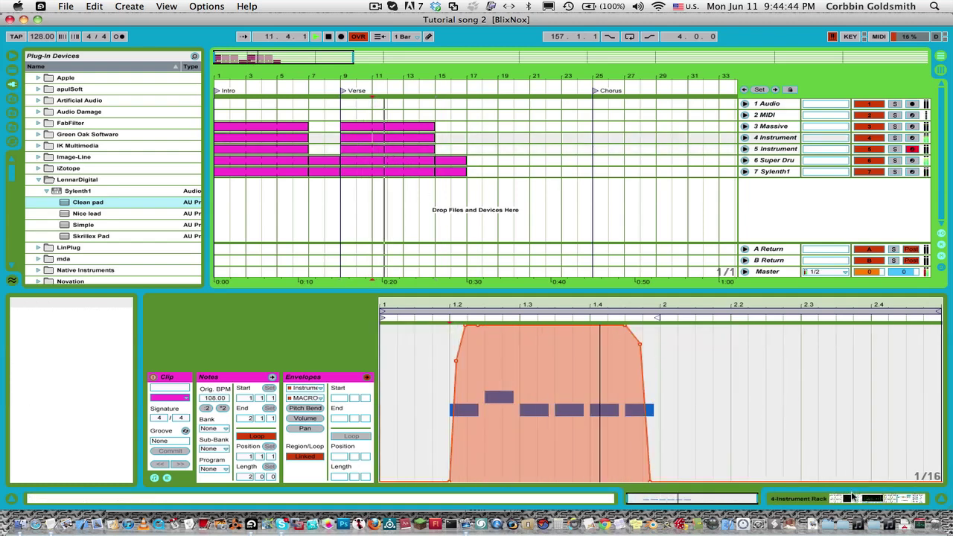
click(847, 497)
click(775, 127)
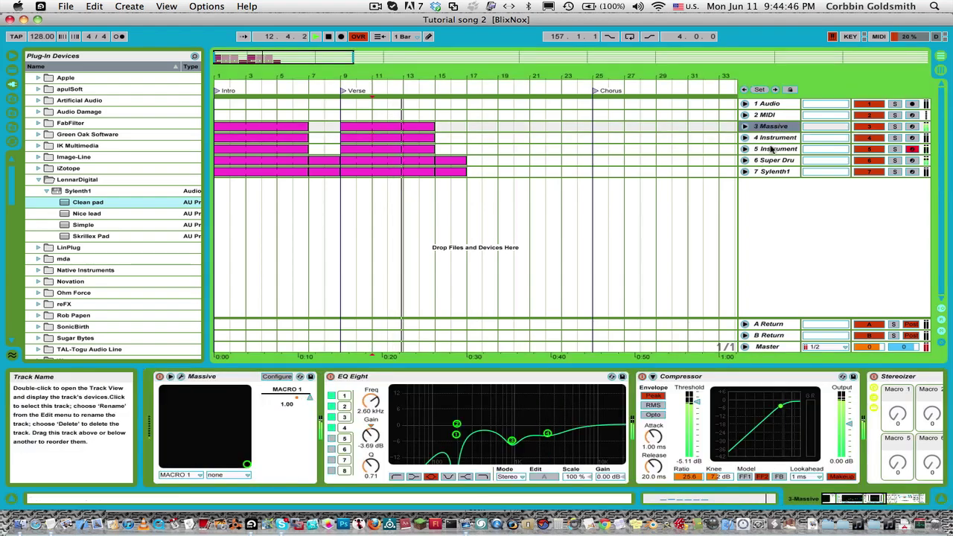
click(772, 149)
scroll(577, 401, right, 5)
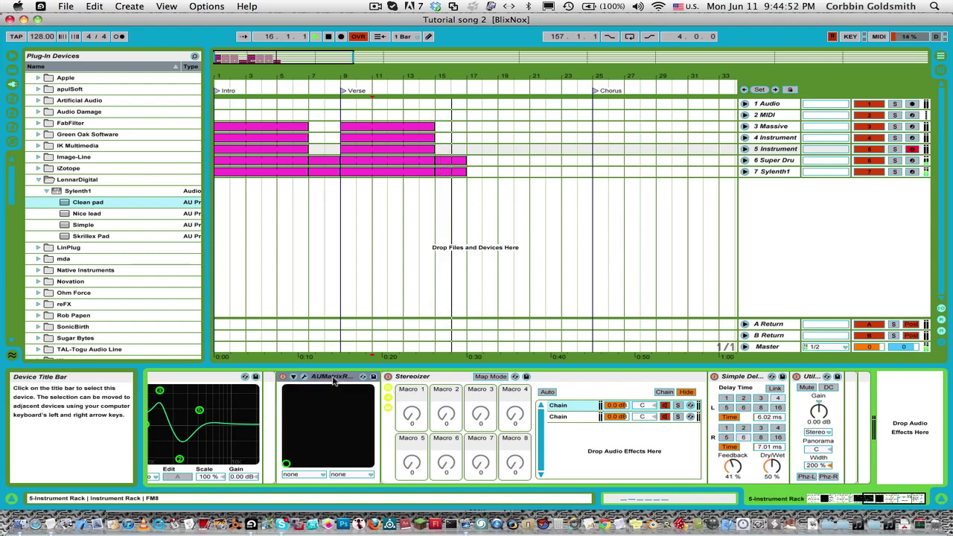
click(48, 191)
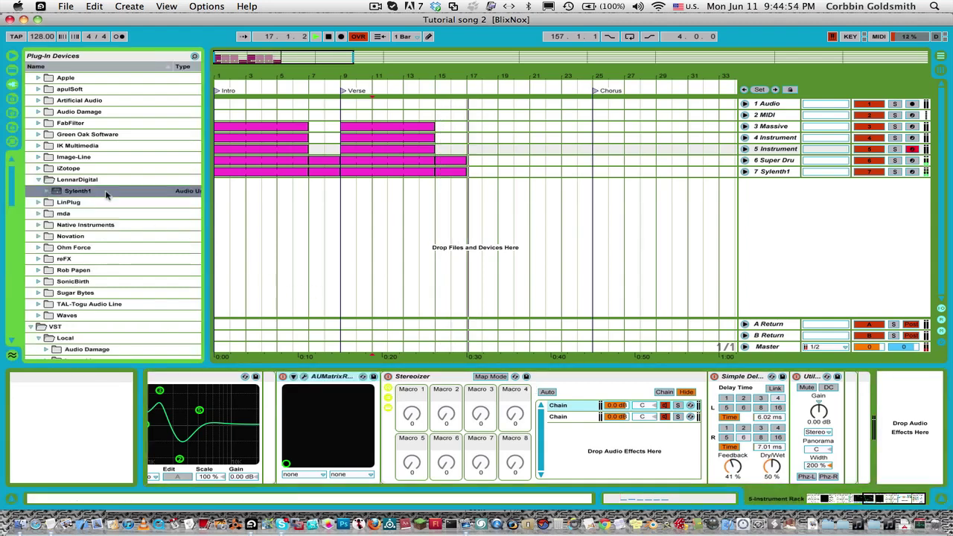